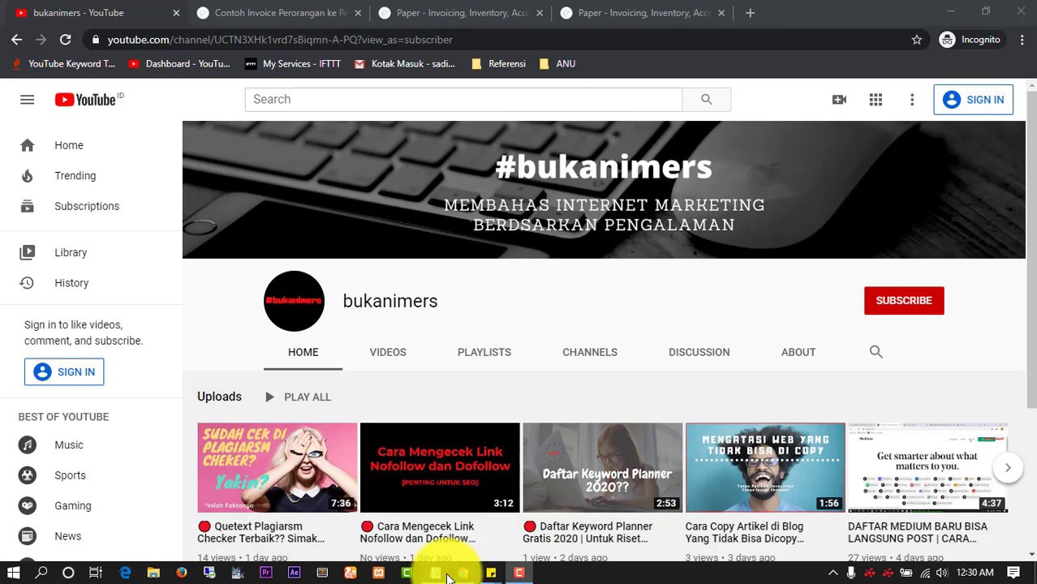
Restore the Notepad invoice tutorial outline, then minimize it to return to the browser article
click(436, 572)
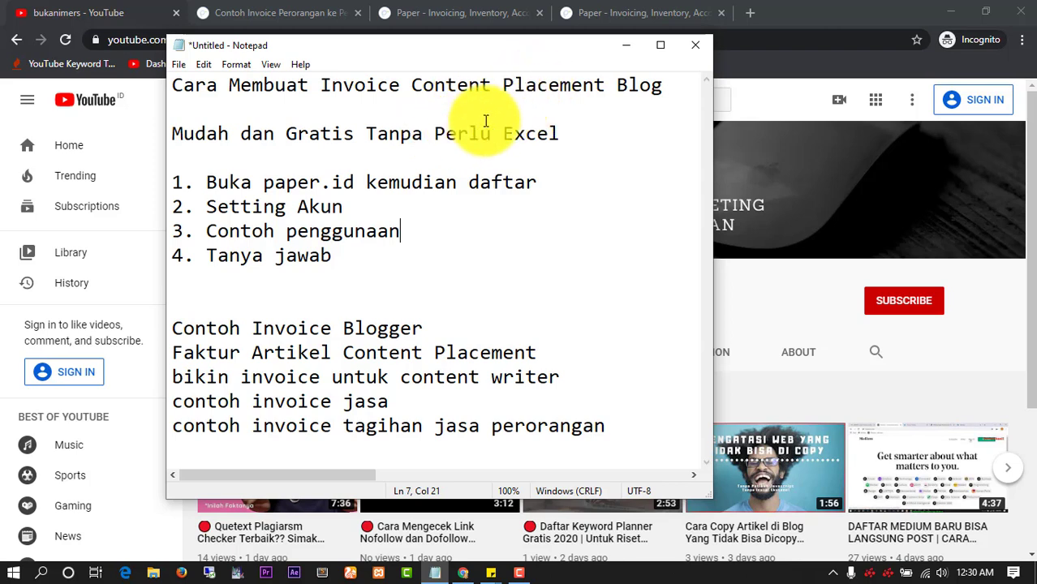
click(618, 47)
Read the 'Contoh Invoice Perorangan' article's section on why invoices matter in business
click(280, 12)
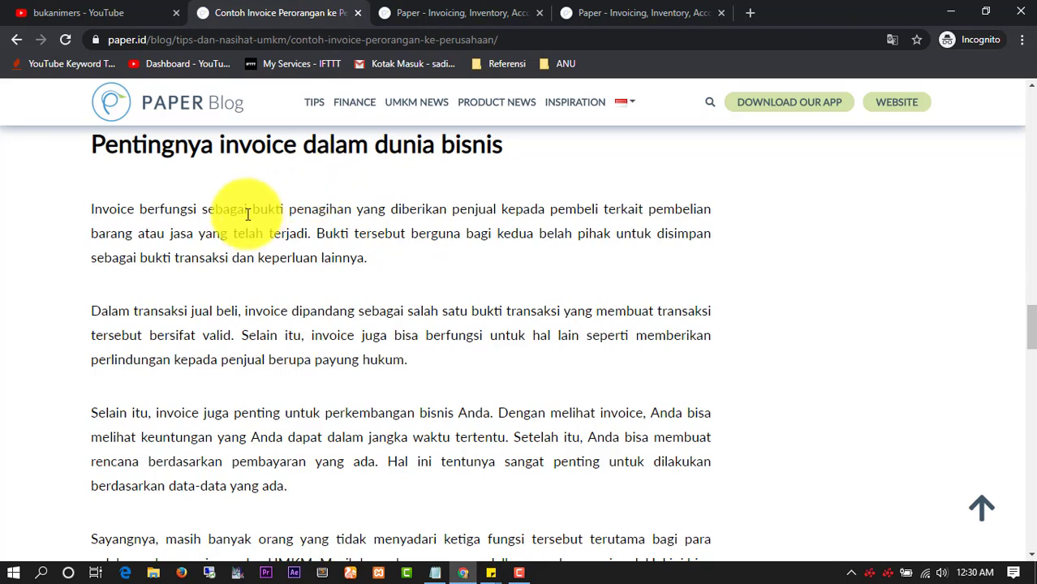
drag(288, 212, 353, 203)
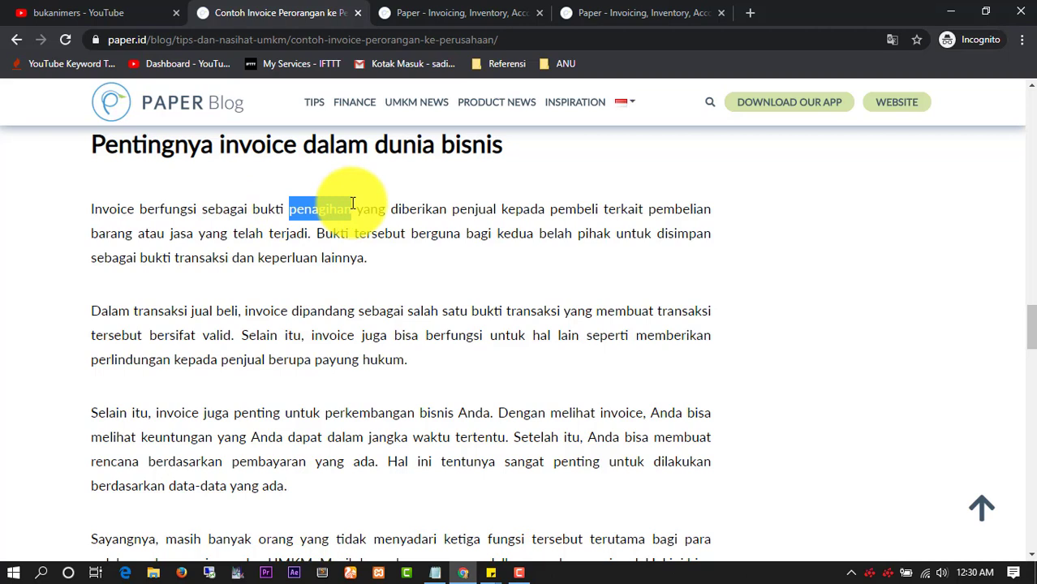
click(361, 207)
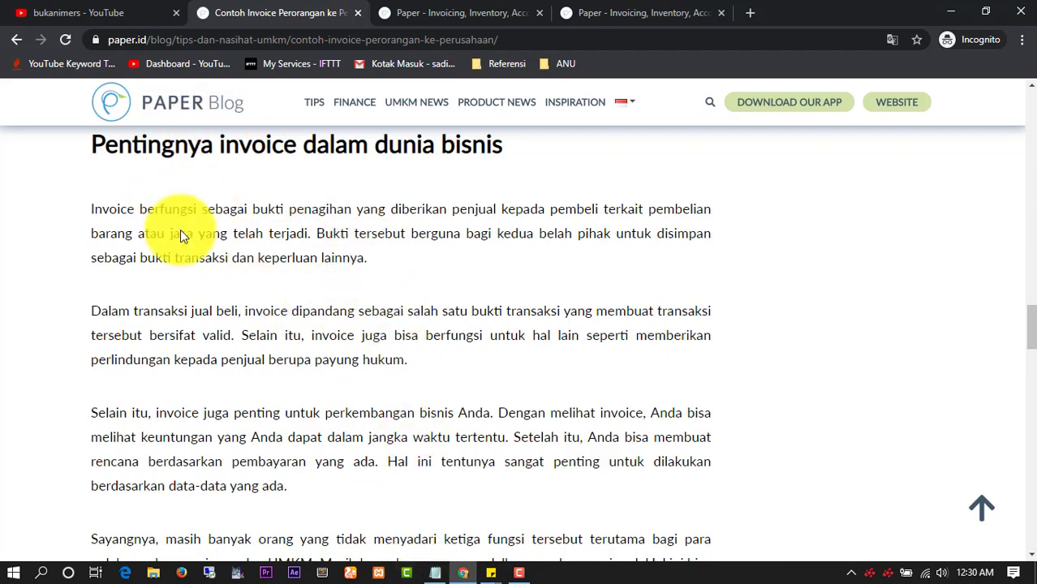
Restore the Notepad outline and highlight 'Content Placement' in its title
click(434, 573)
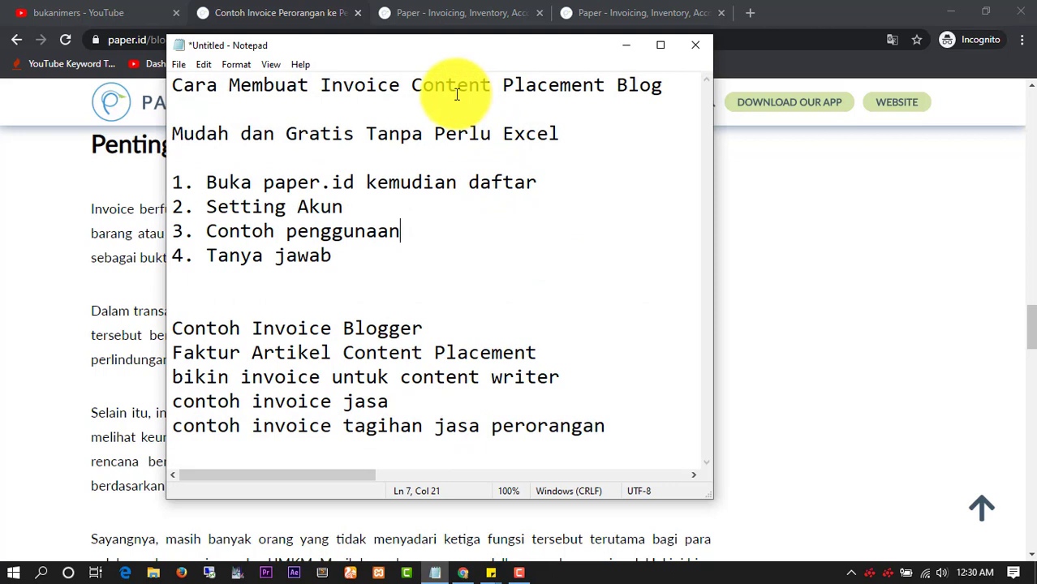
drag(606, 86, 416, 88)
click(409, 143)
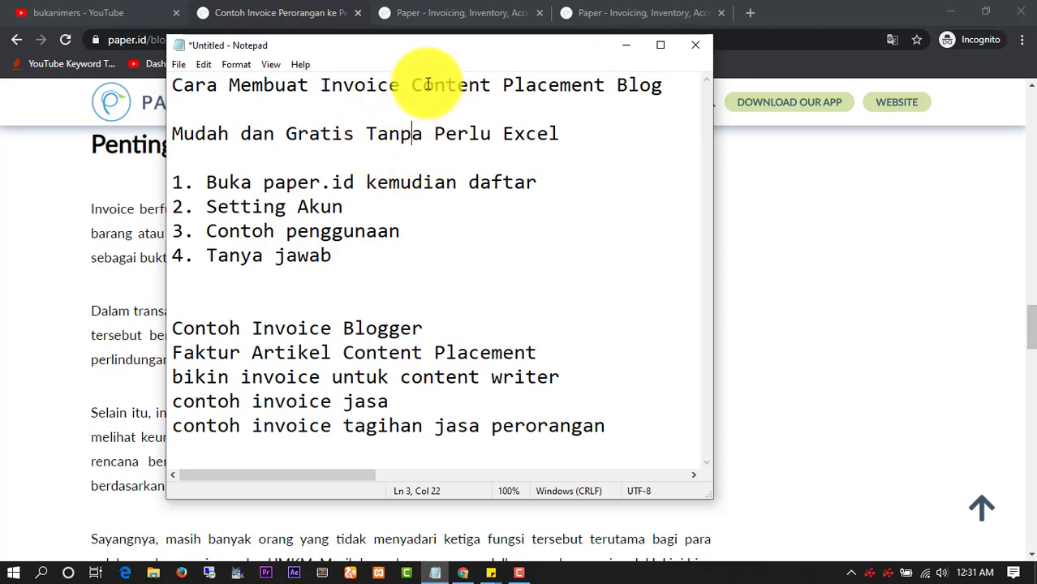
drag(415, 86, 605, 75)
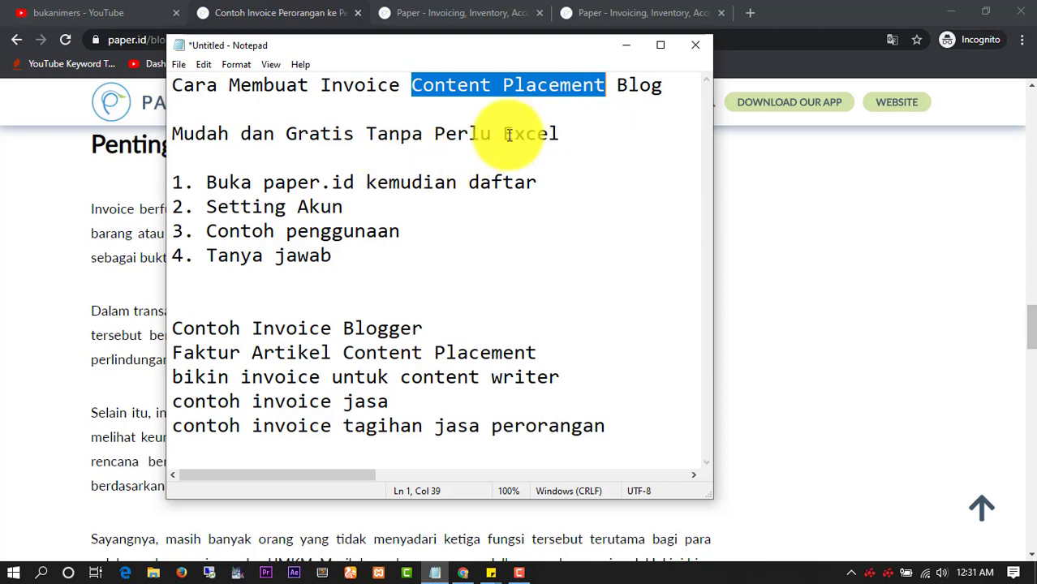
Copy the paper.id address from step 1 of the outline
click(370, 180)
click(358, 183)
drag(358, 183, 264, 183)
right_click(268, 191)
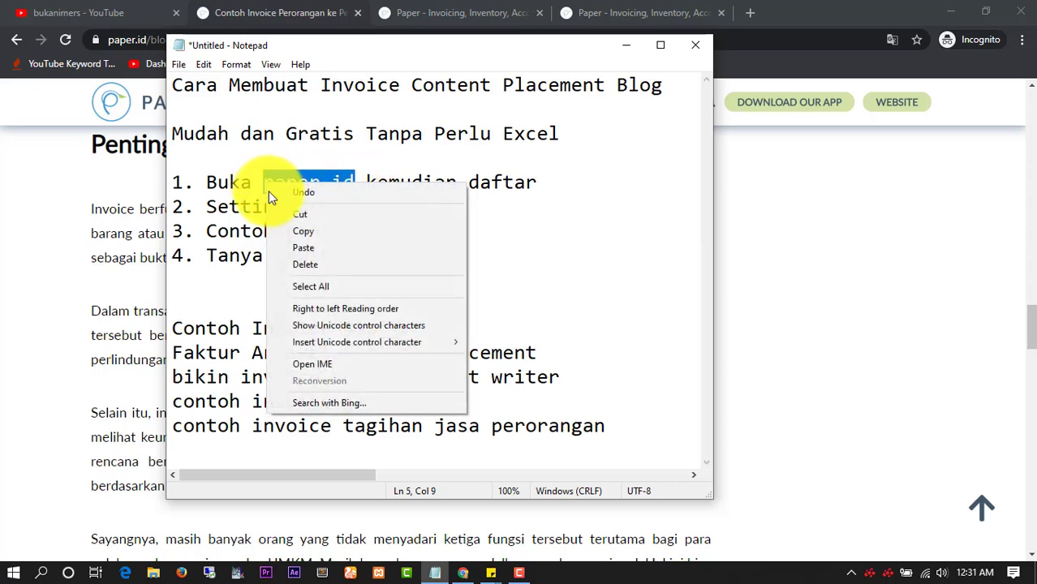
click(314, 232)
click(438, 12)
Paste and load paper.id in the address bar, then open the free sign-up form
click(310, 39)
right_click(310, 40)
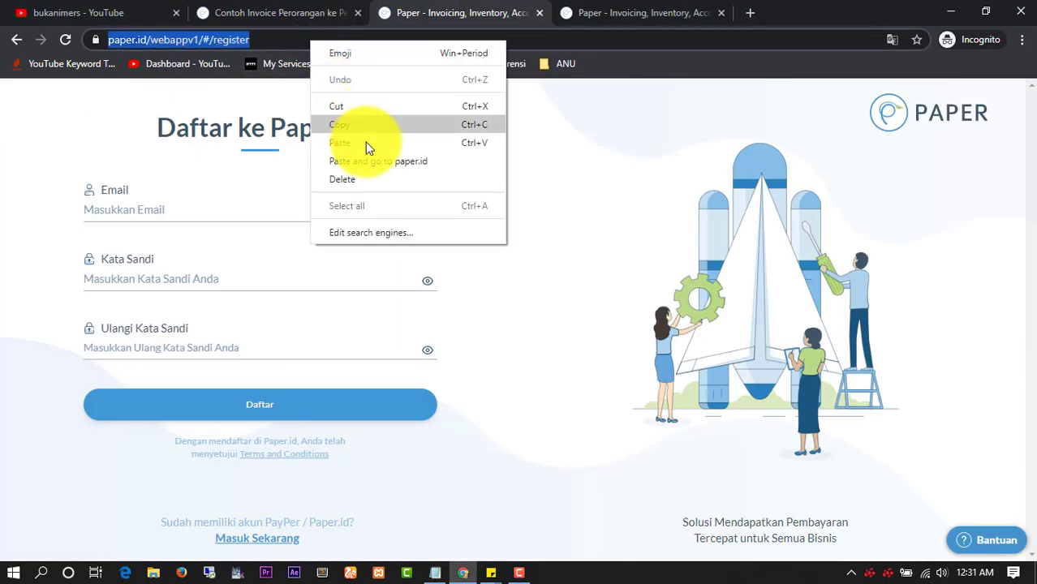
click(376, 160)
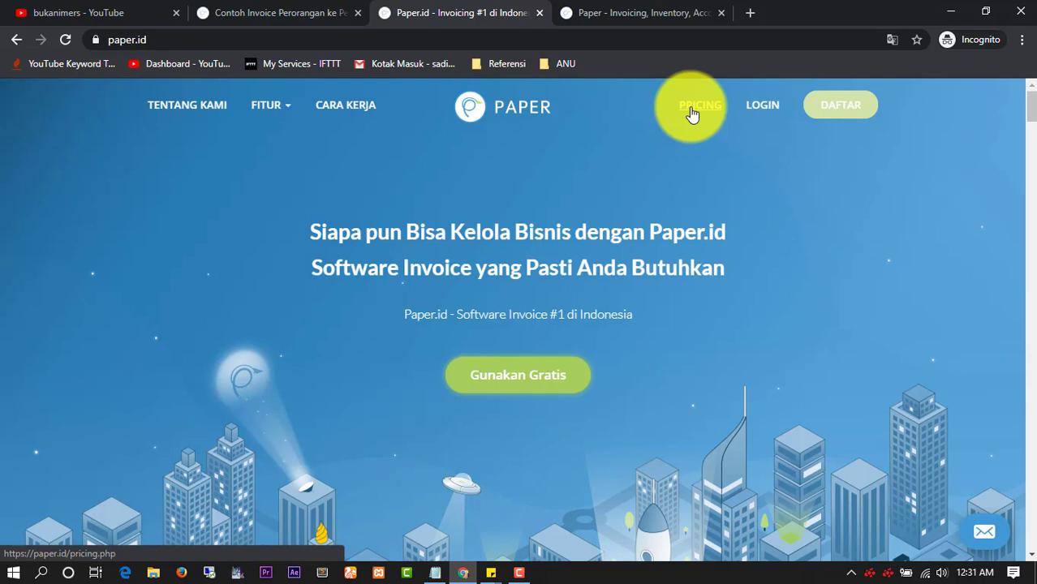
click(536, 374)
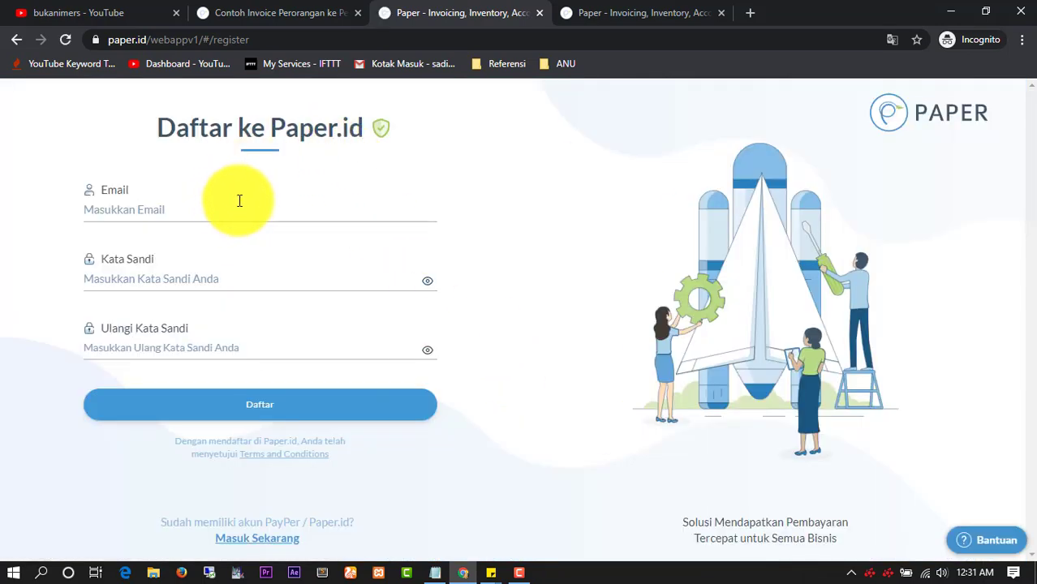
Look over the Email and Kata Sandi registration fields, then switch to the dashboard tab
click(199, 209)
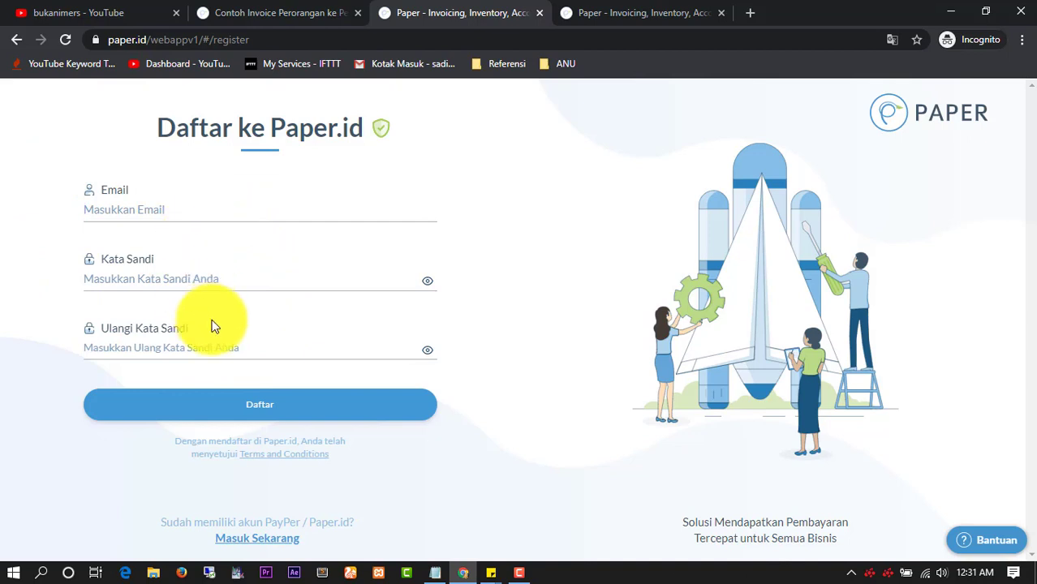
click(199, 271)
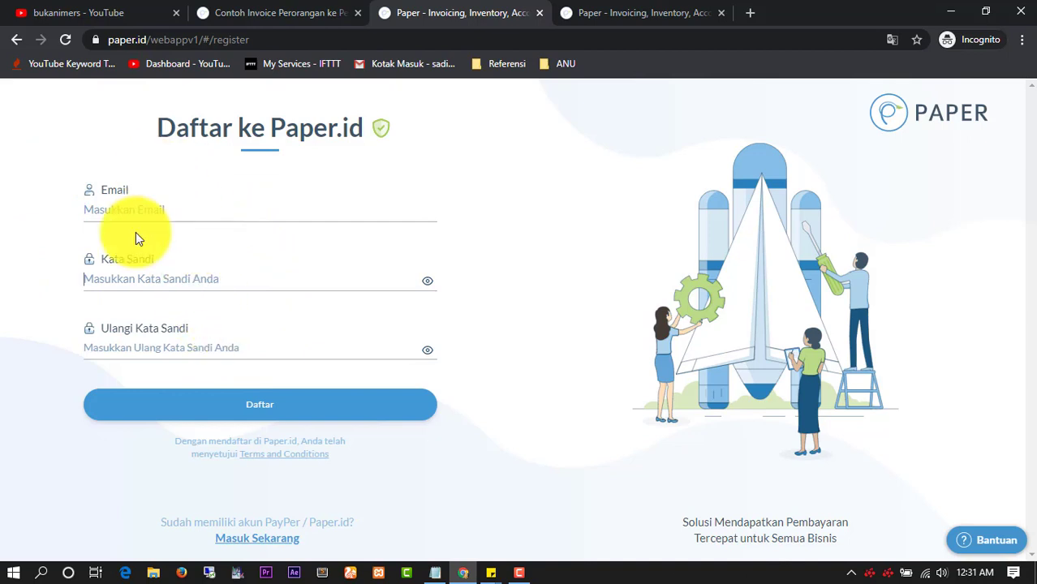
click(206, 204)
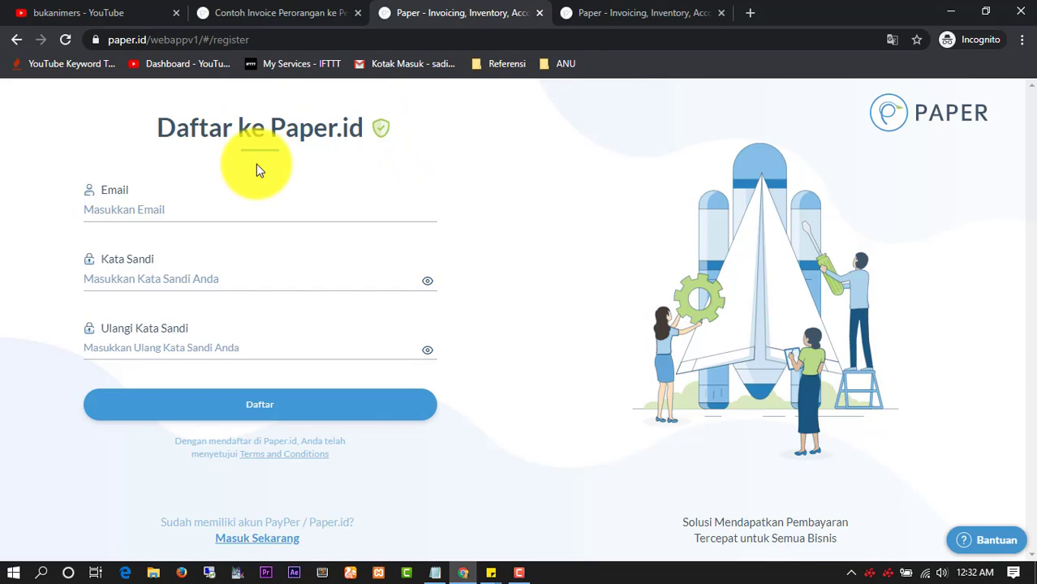
click(588, 10)
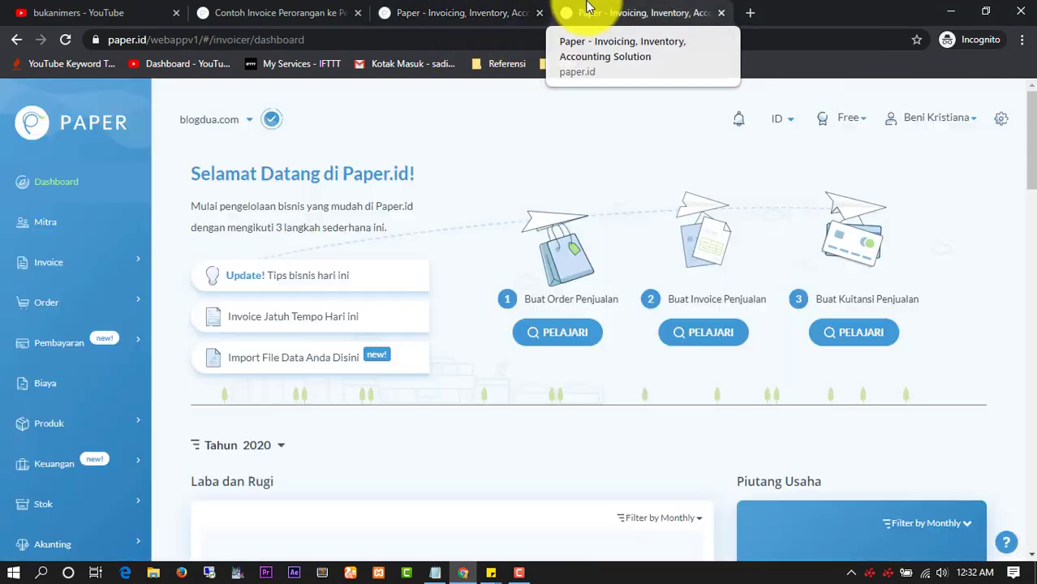
click(58, 39)
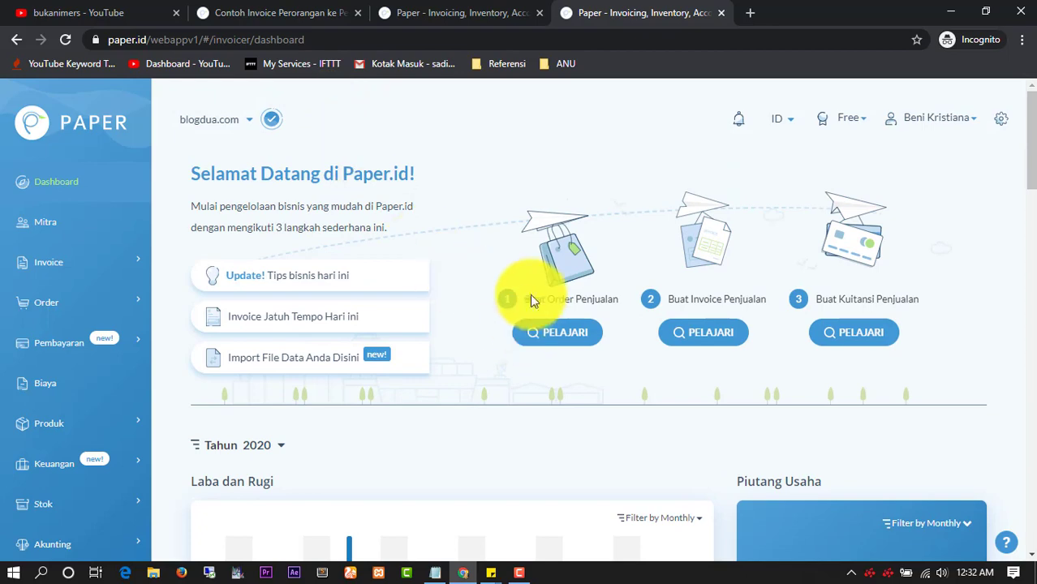
scroll(422, 272, down, 3)
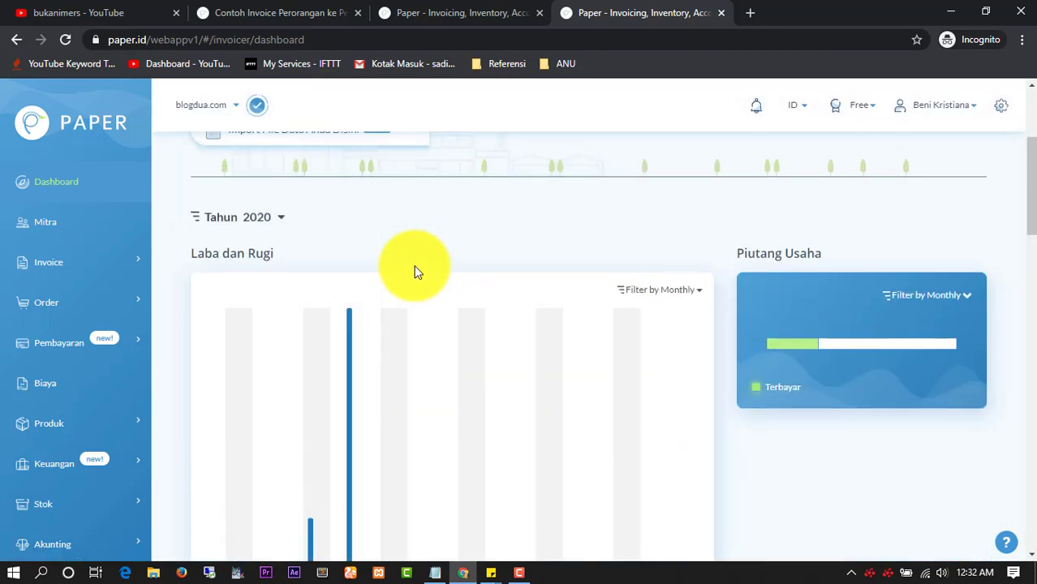
scroll(414, 272, up, 3)
click(435, 571)
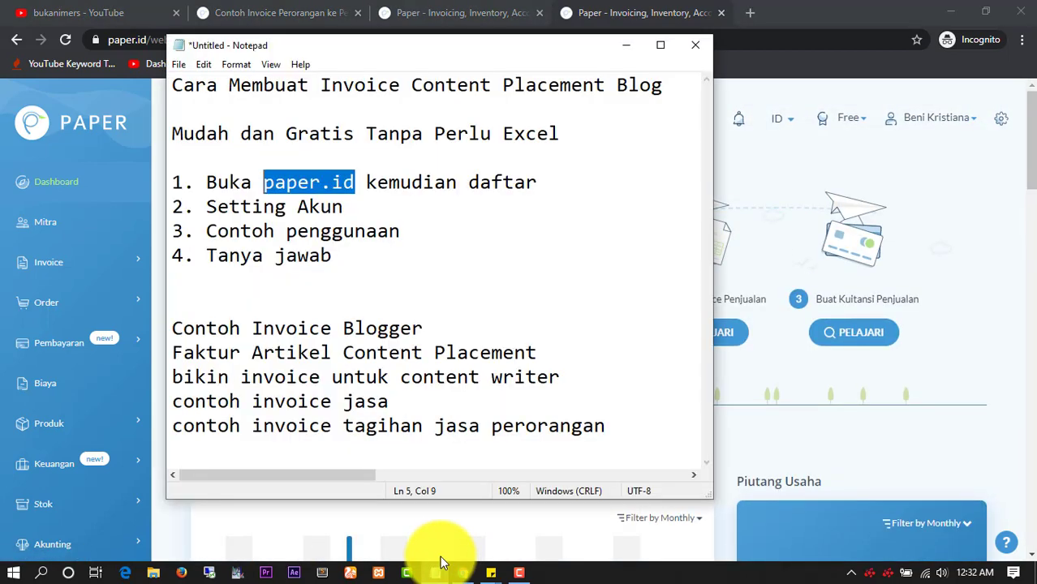
click(424, 295)
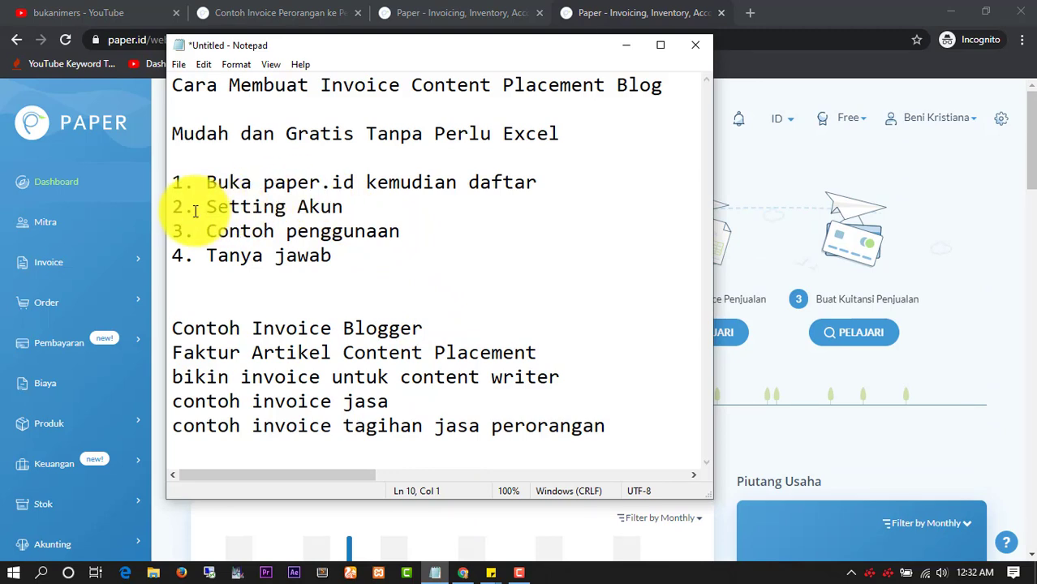
drag(207, 208, 377, 215)
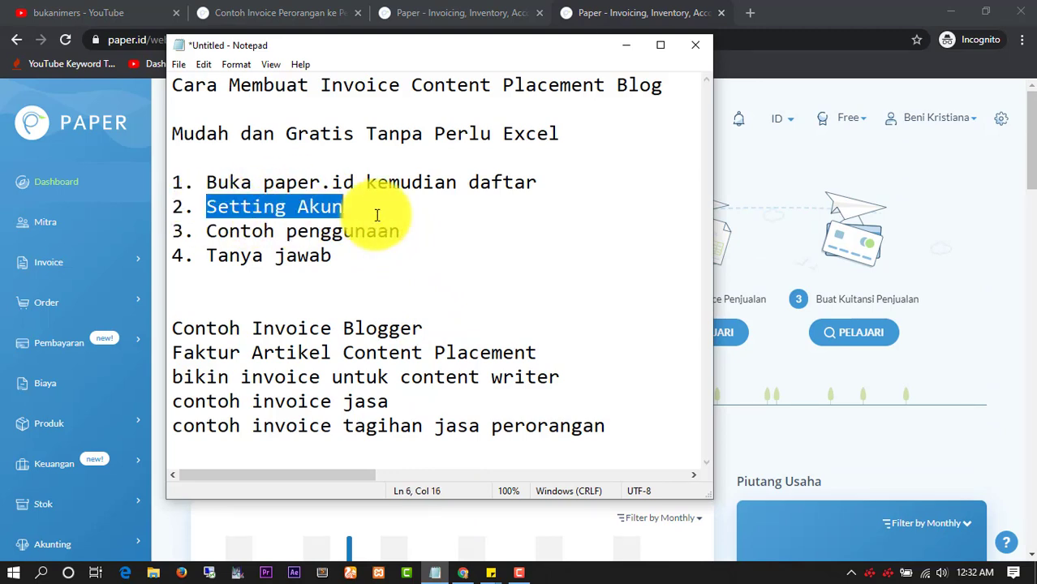
click(377, 215)
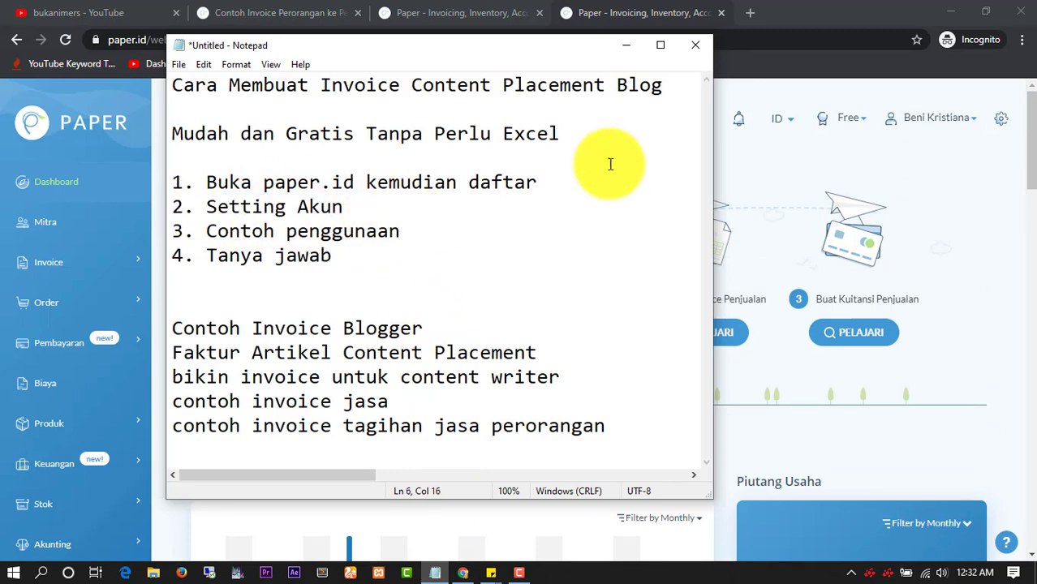
click(627, 46)
Open the Perusahaan company settings form from the settings overview
click(1001, 118)
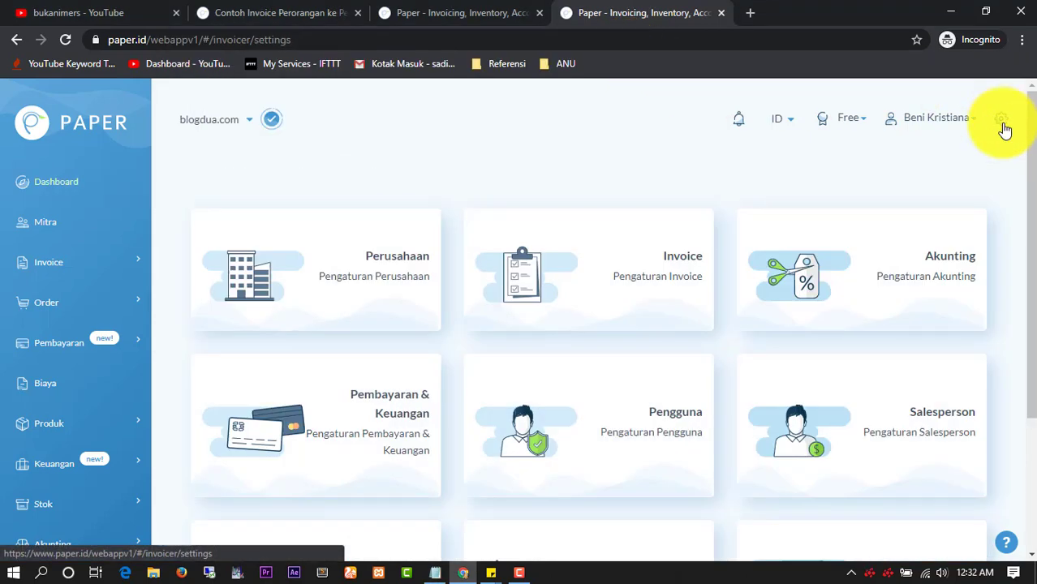
click(348, 266)
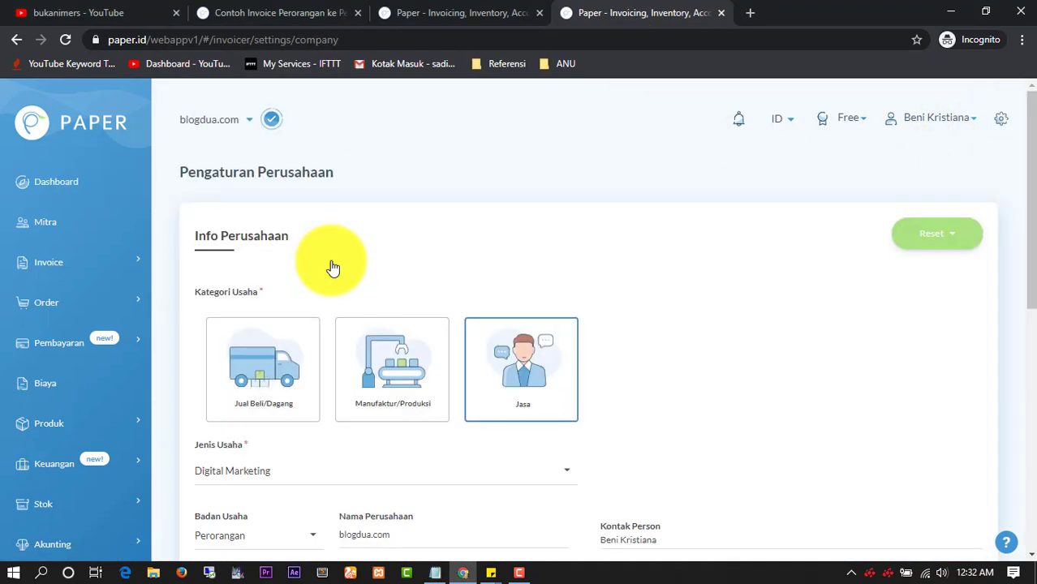
scroll(357, 267, down, 1)
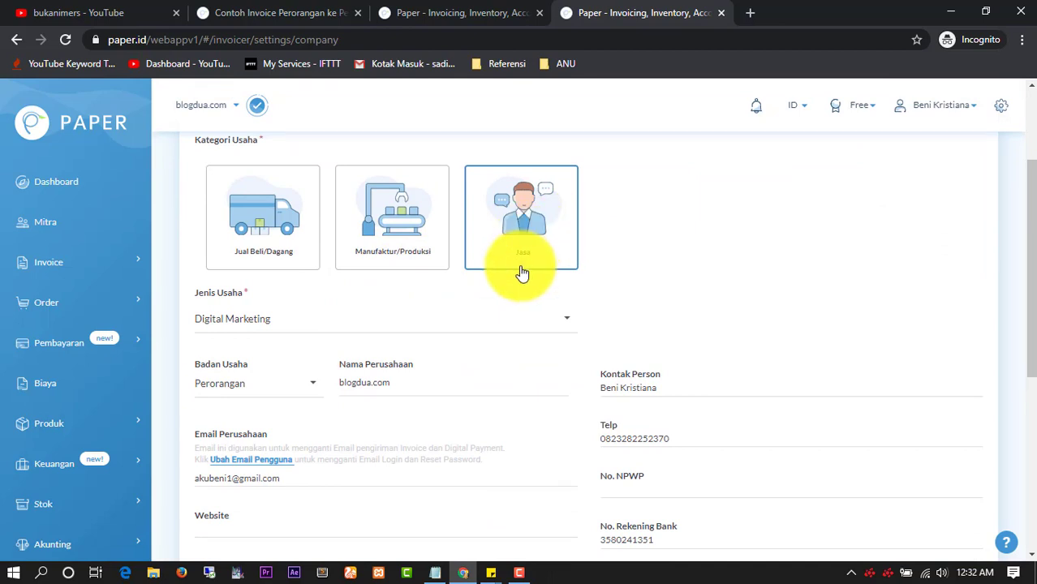
scroll(519, 270, down, 2)
scroll(519, 271, up, 1)
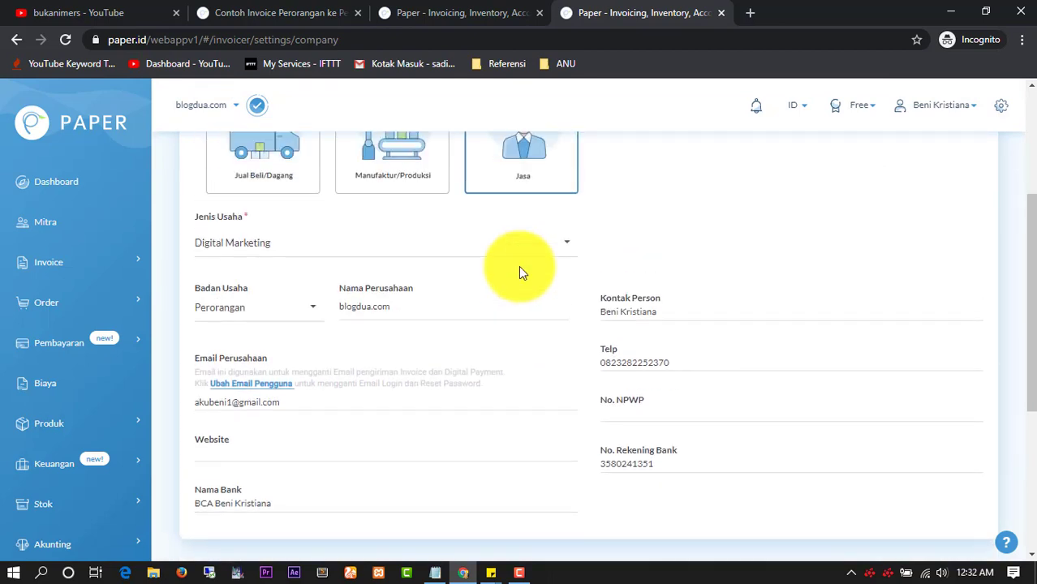
Set the company's Jenis Usaha business type to Digital Marketing
click(451, 255)
scroll(452, 340, down, 5)
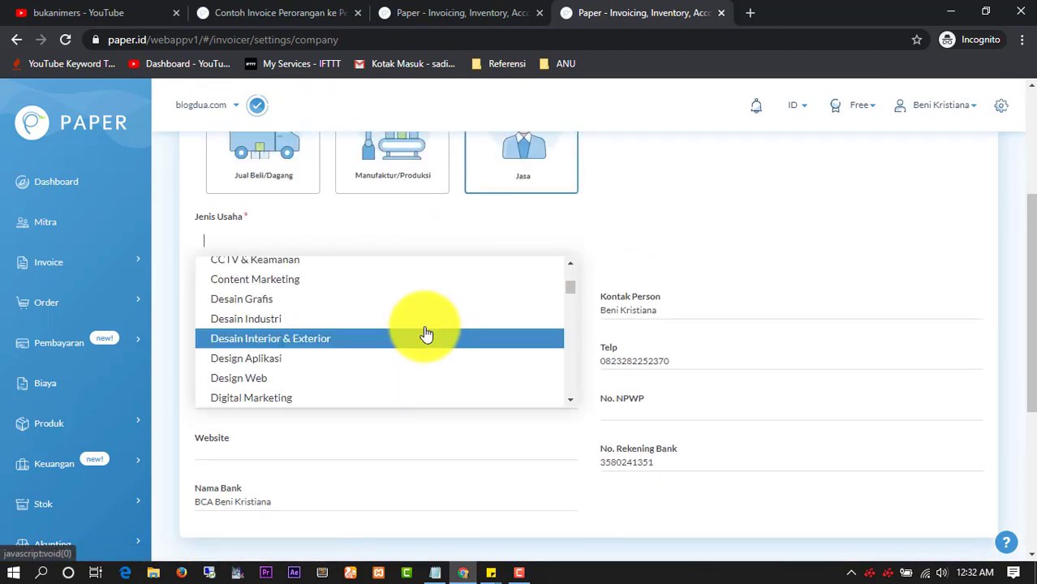
scroll(380, 350, down, 1)
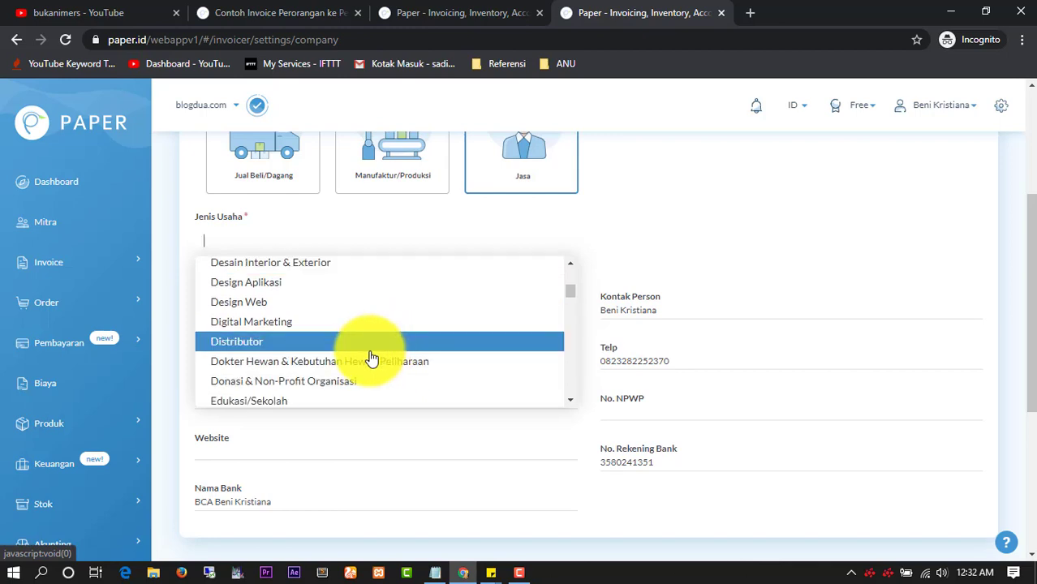
scroll(367, 354, down, 1)
scroll(366, 353, down, 1)
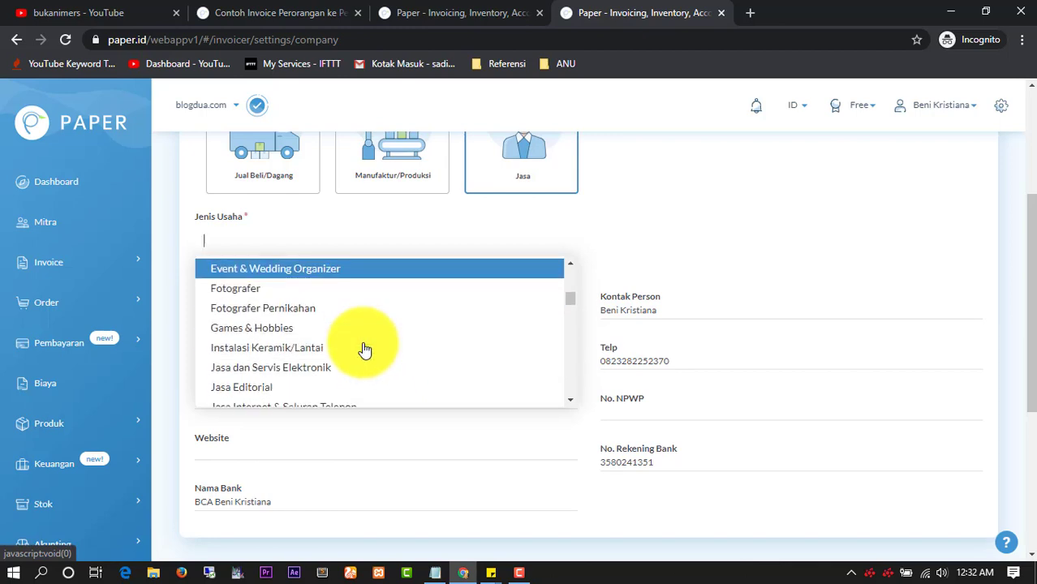
scroll(365, 348, up, 2)
scroll(365, 349, up, 2)
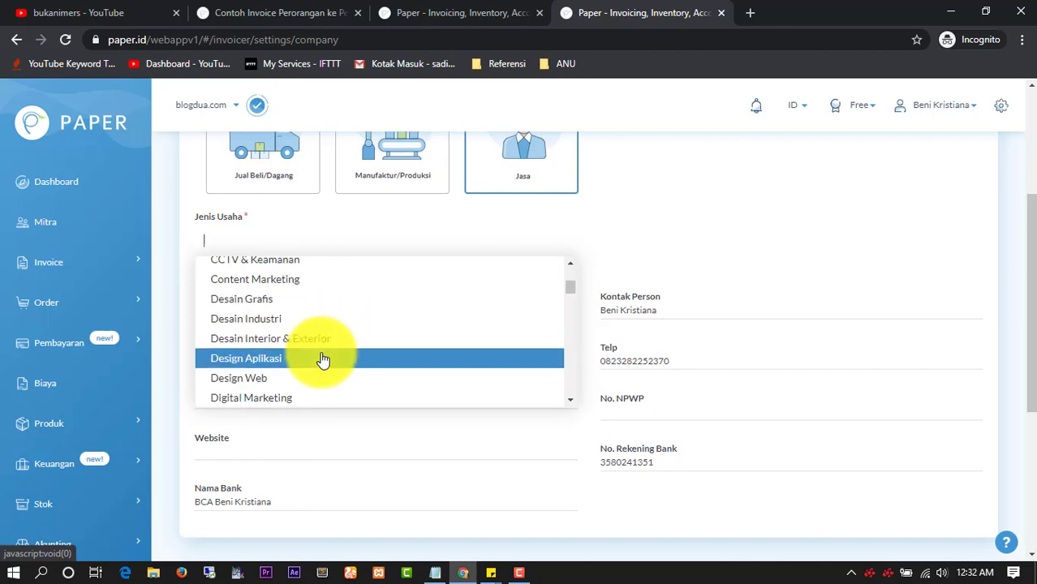
click(284, 280)
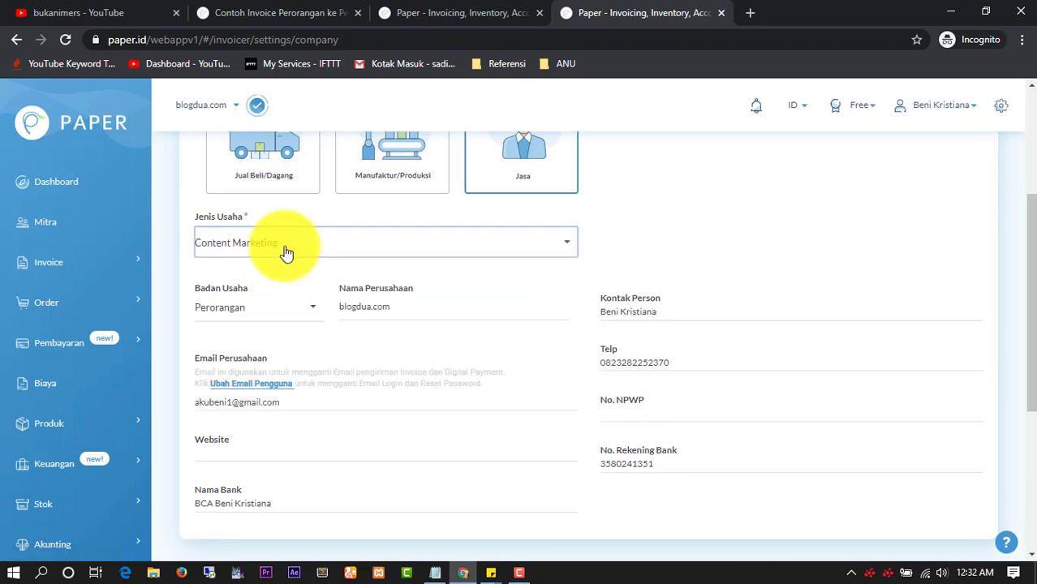
click(282, 247)
scroll(288, 292, up, 1)
scroll(292, 300, down, 3)
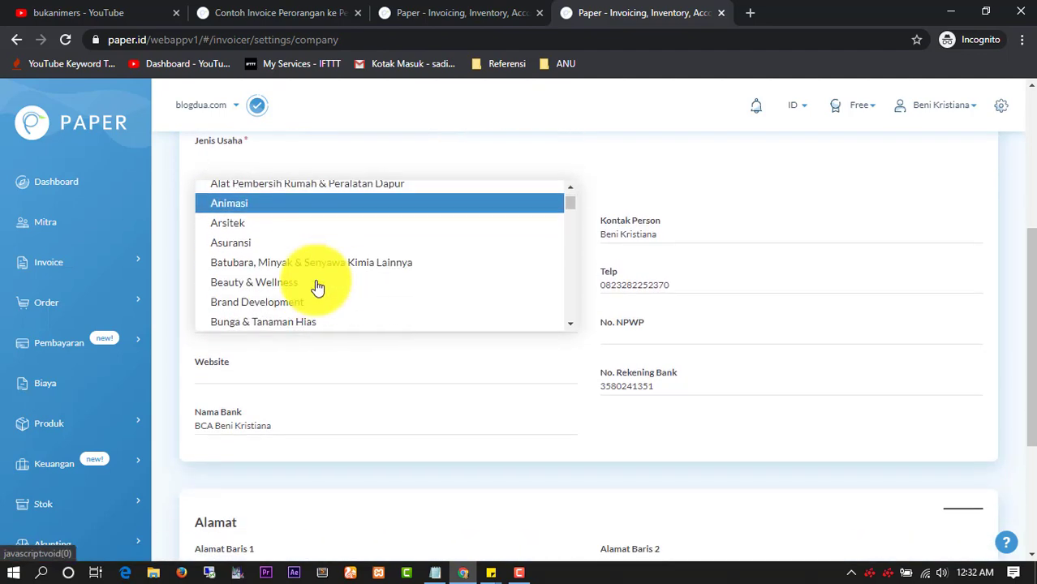
scroll(313, 288, down, 2)
scroll(306, 288, down, 2)
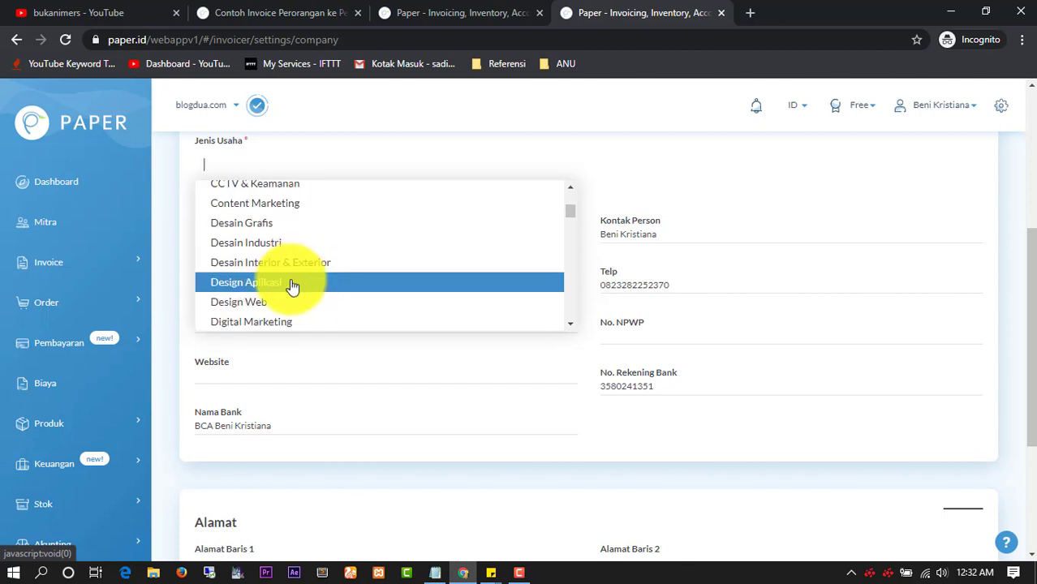
scroll(292, 286, down, 2)
click(279, 243)
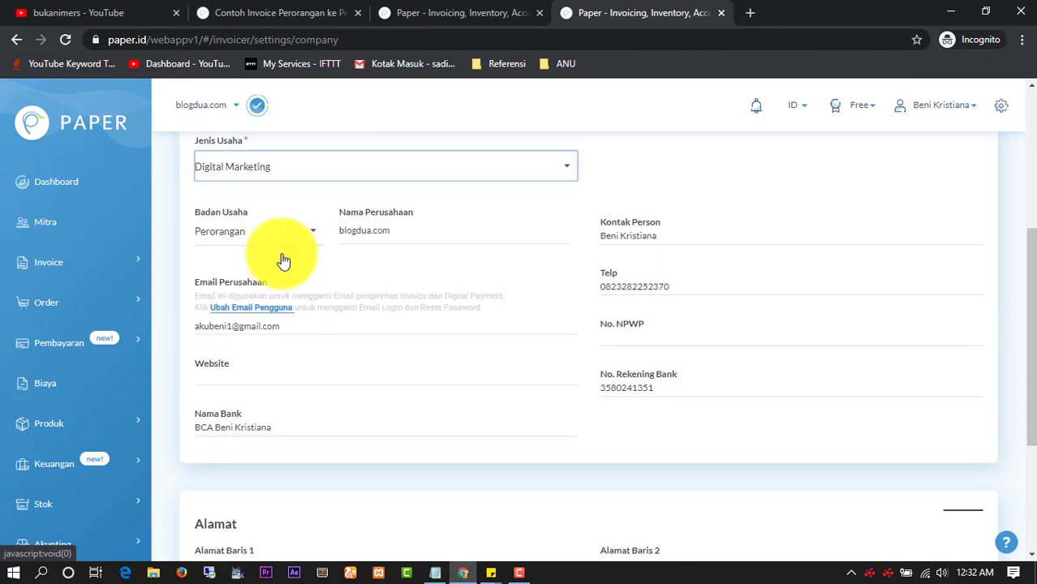
Check the contact, phone and bank entries, save the company settings, and return to Settings
click(649, 238)
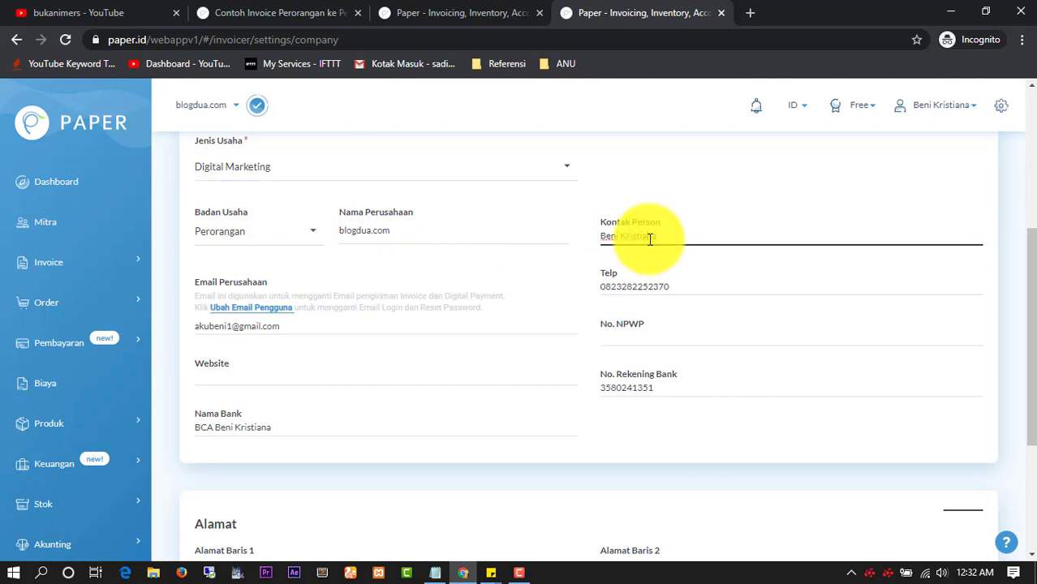
double_click(649, 238)
double_click(649, 287)
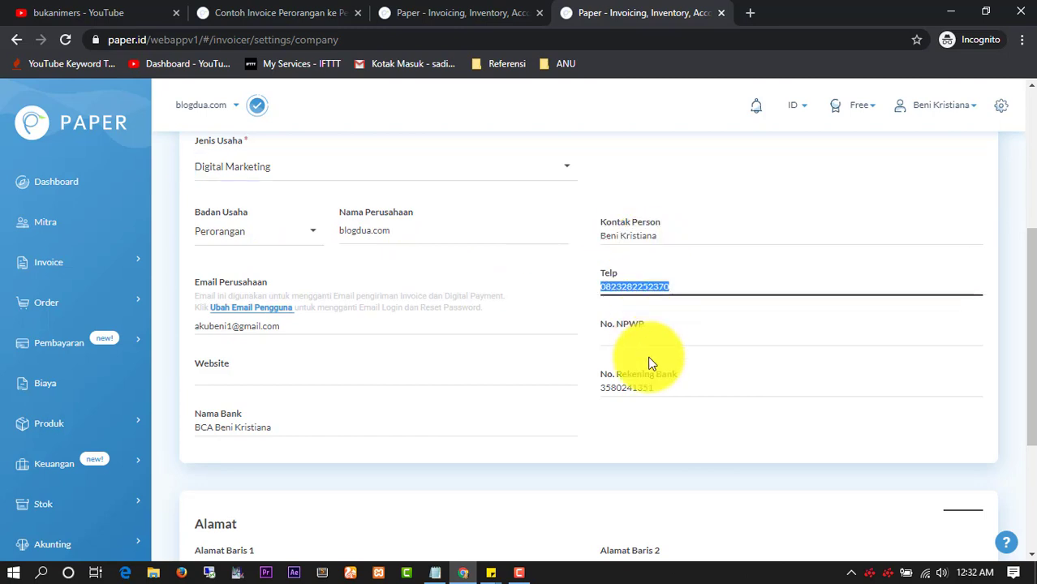
click(650, 387)
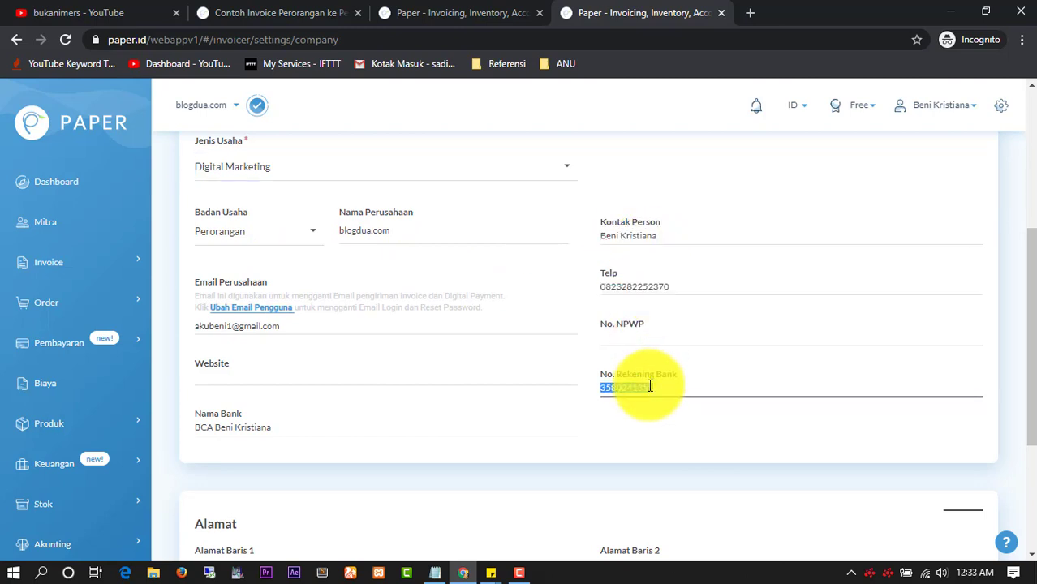
double_click(321, 427)
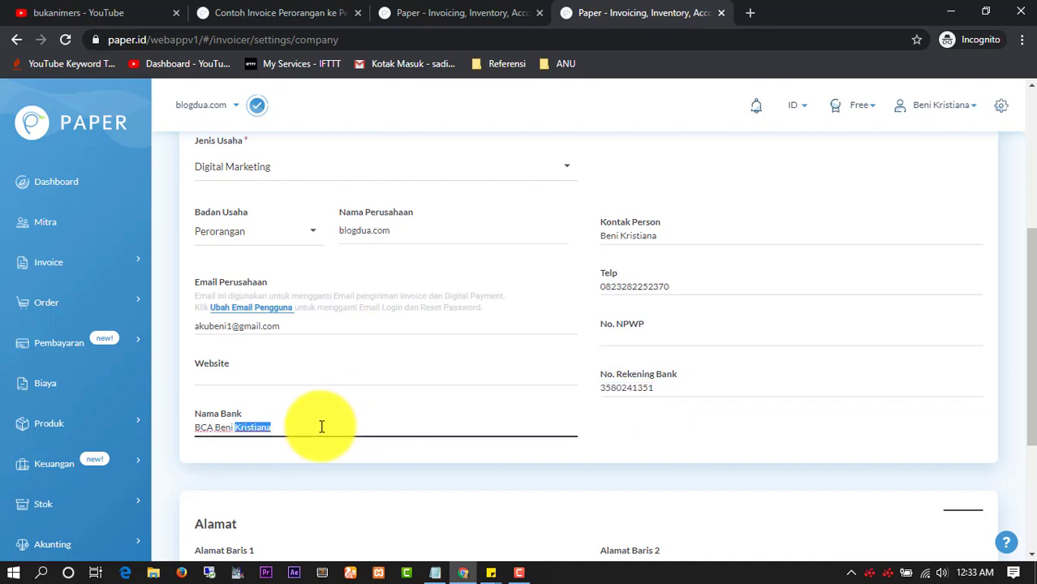
scroll(329, 417, down, 3)
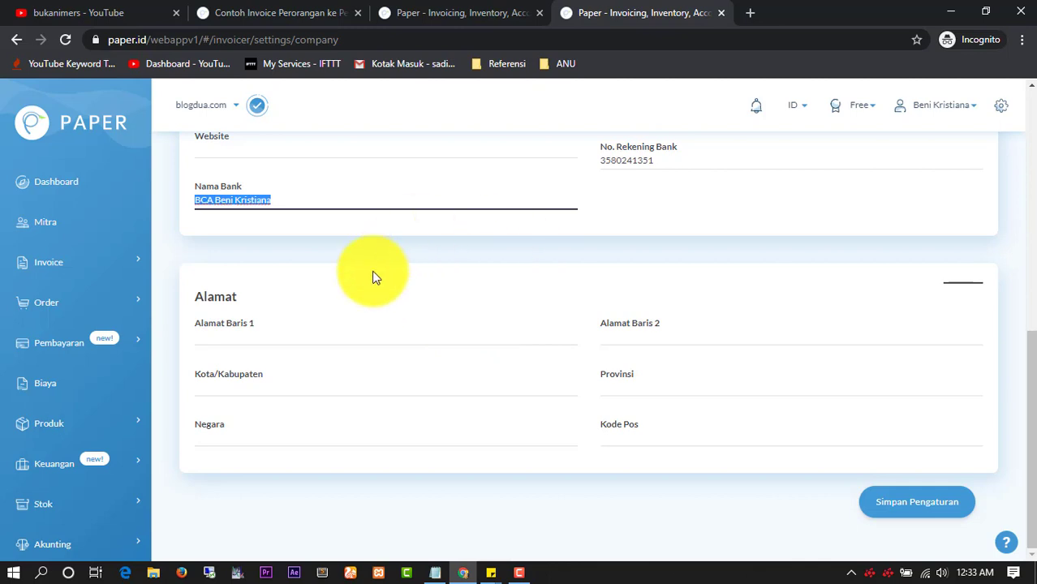
click(890, 503)
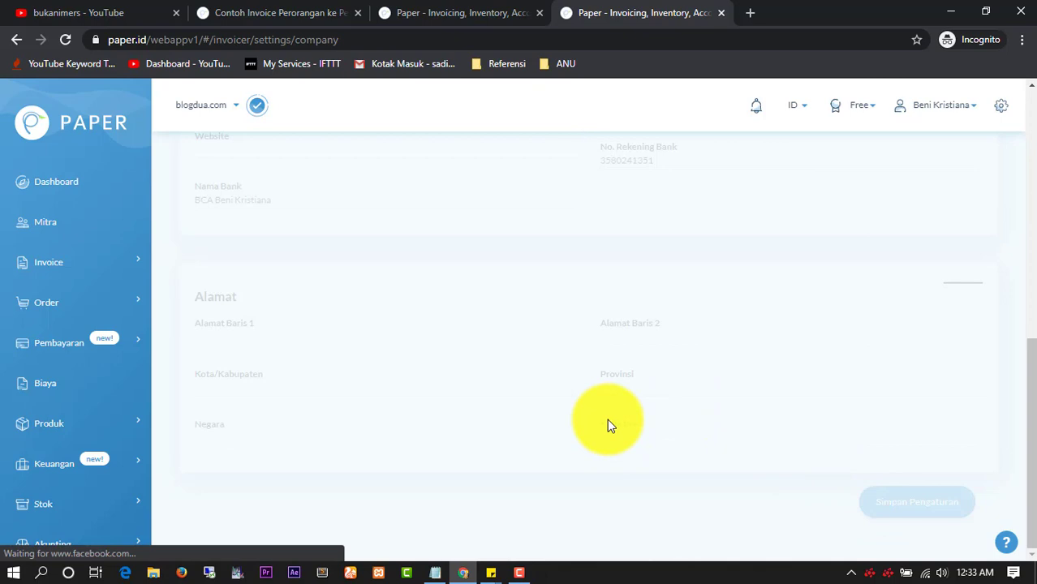
scroll(629, 399, up, 1)
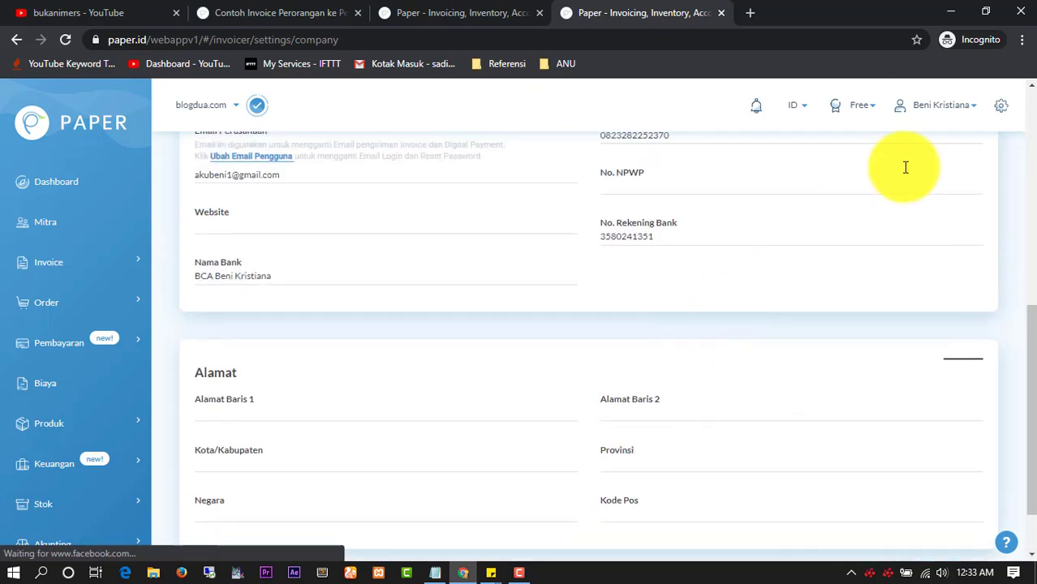
click(1004, 117)
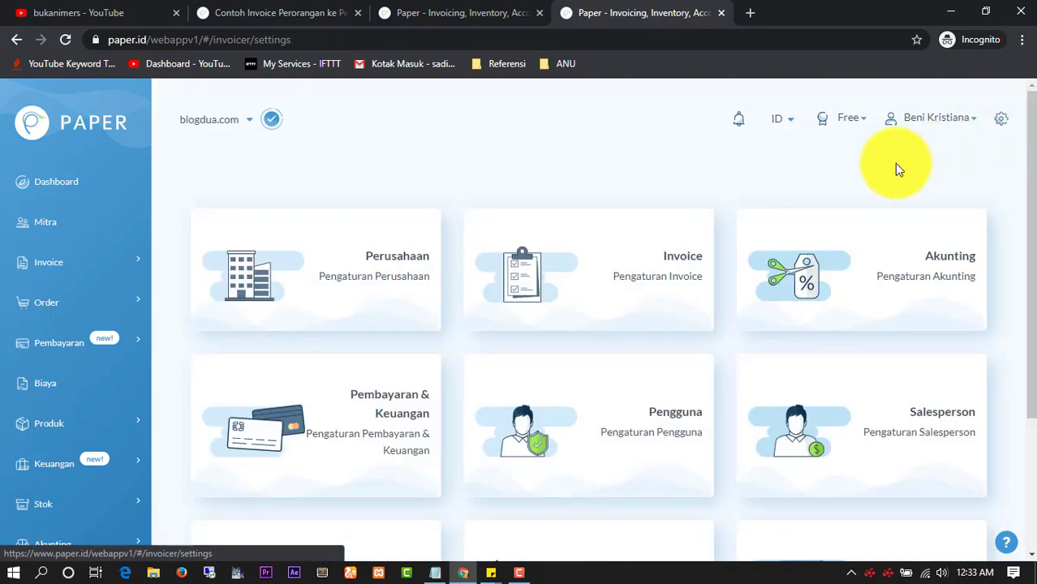
Save the Invoice settings with the existing signature and return to the settings overview
click(610, 288)
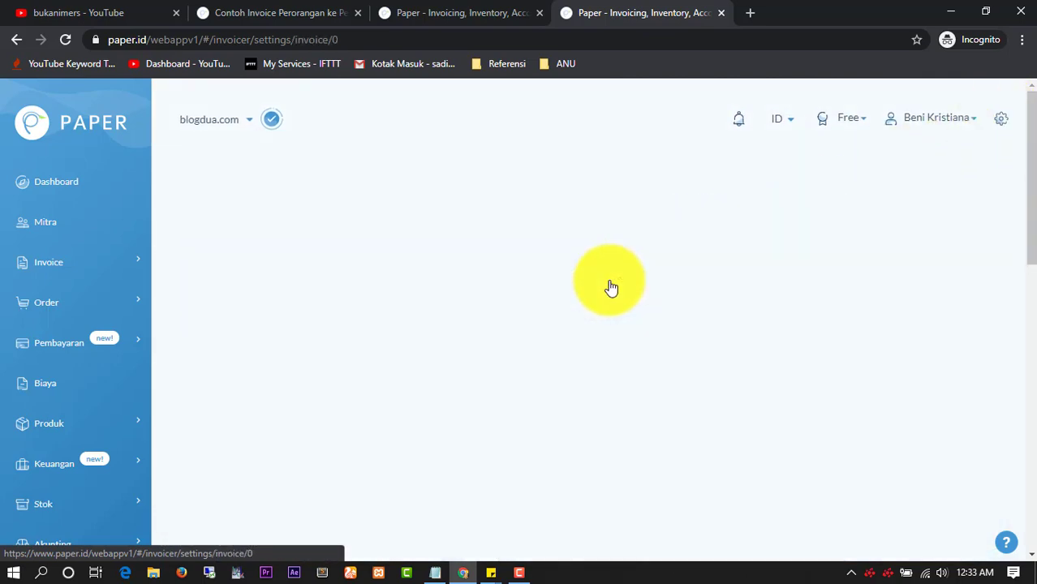
scroll(609, 286, down, 5)
scroll(594, 291, down, 3)
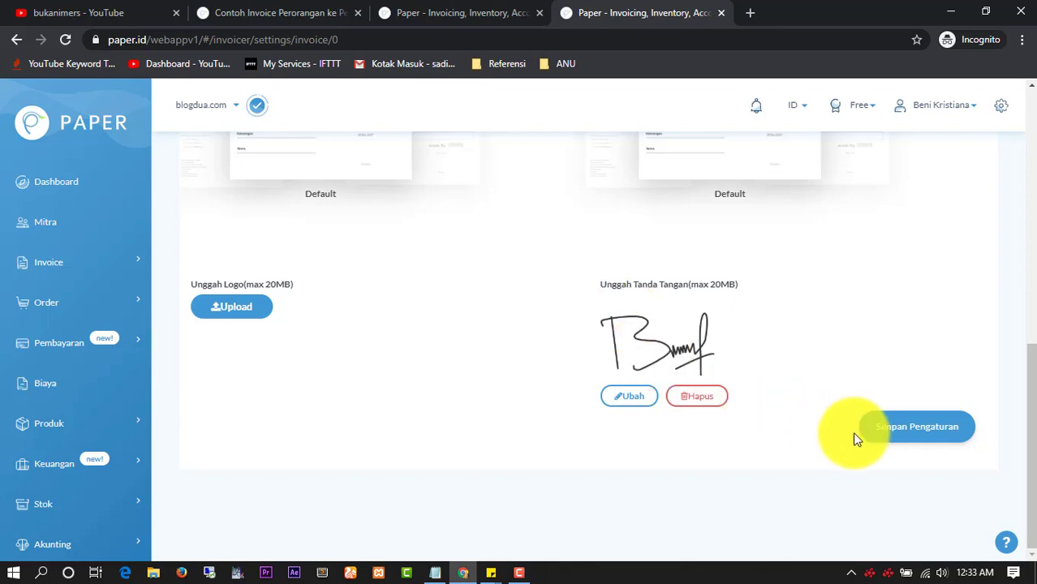
click(900, 428)
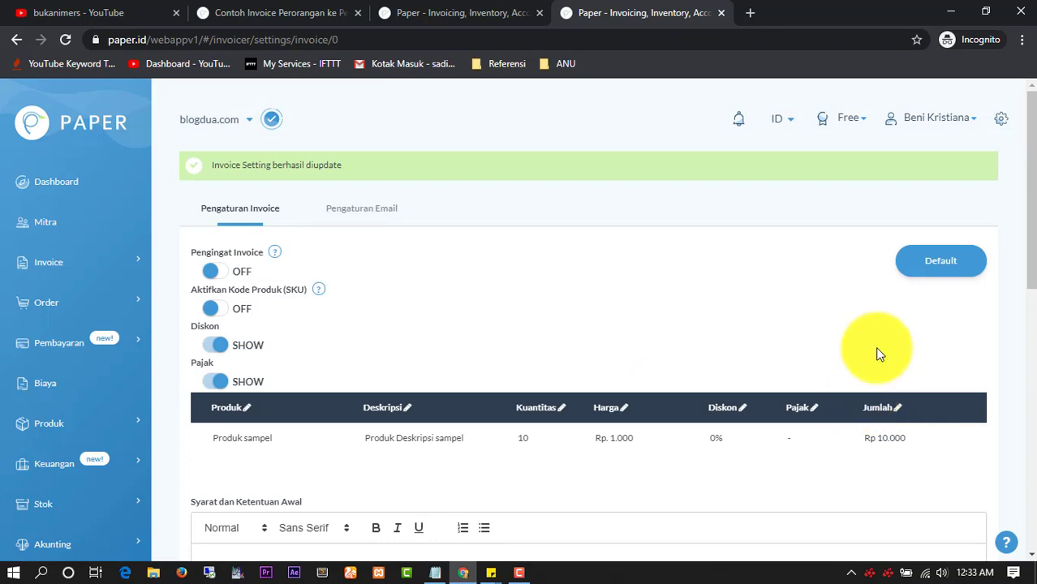
click(995, 127)
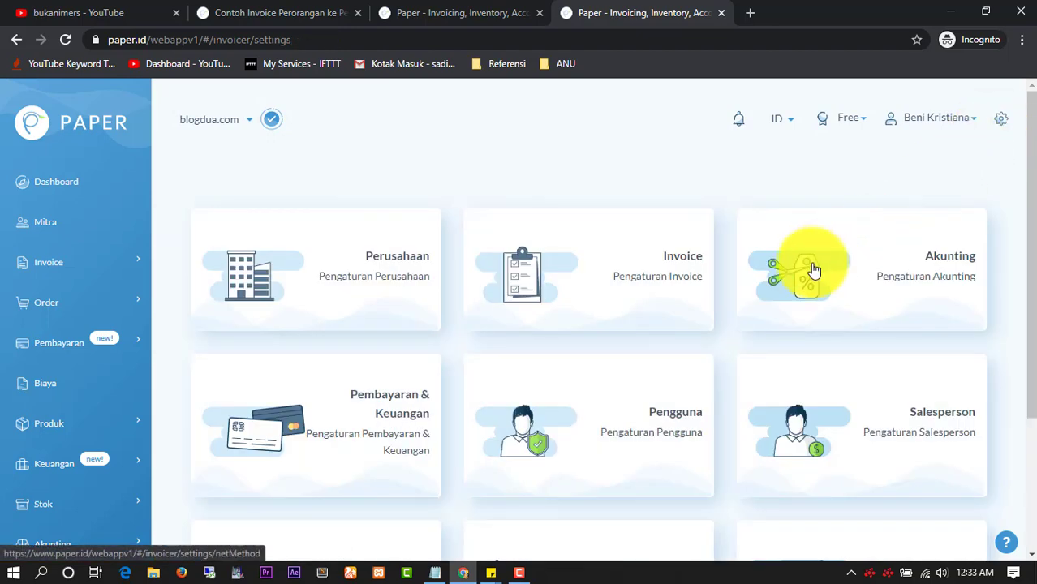
scroll(690, 285, down, 2)
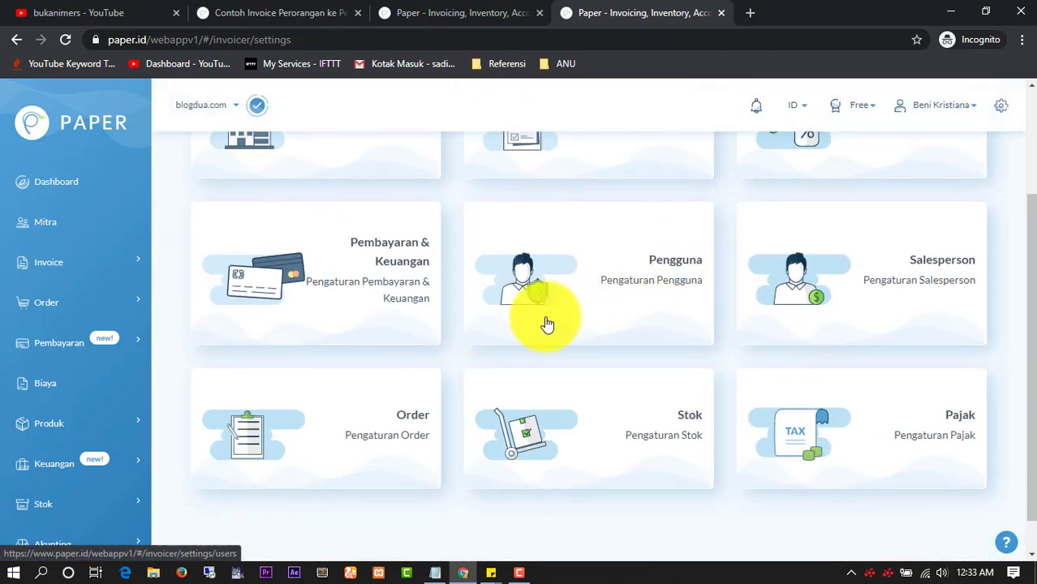
scroll(503, 324, up, 2)
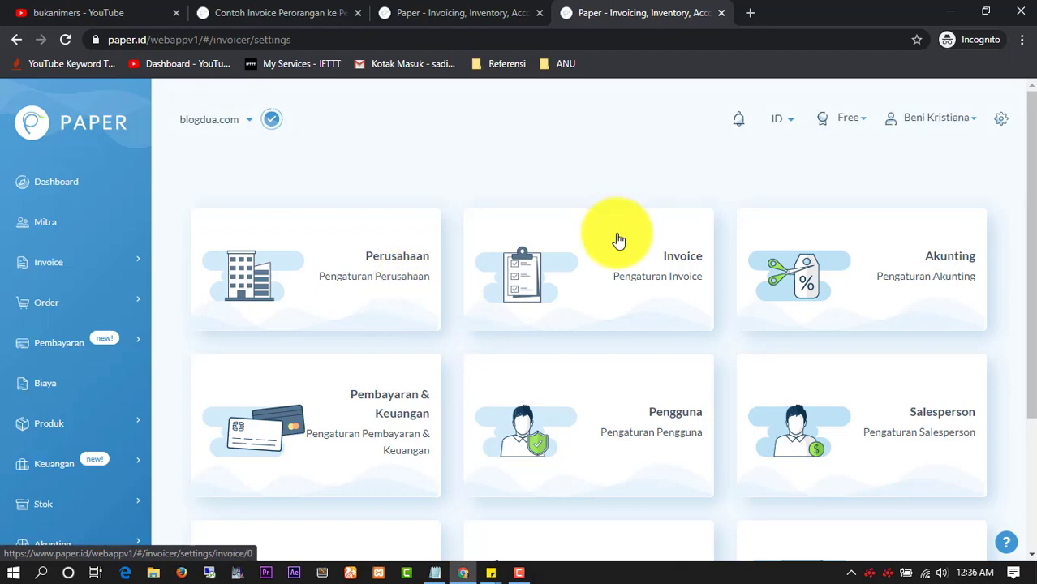
Mark the 'Contoh penggunaan' step in the Notepad outline, then minimize Notepad
click(435, 573)
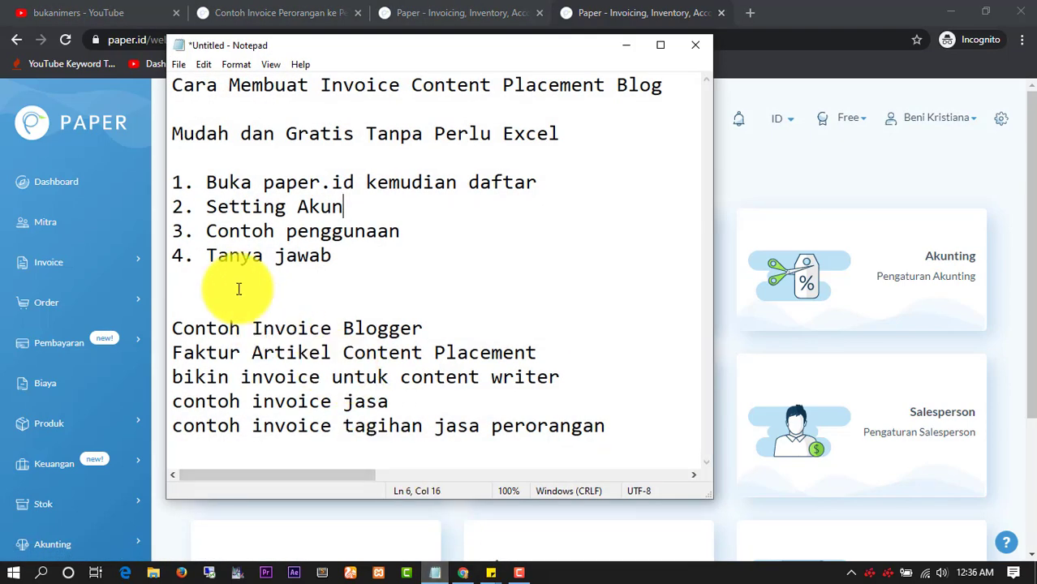
drag(207, 231, 451, 226)
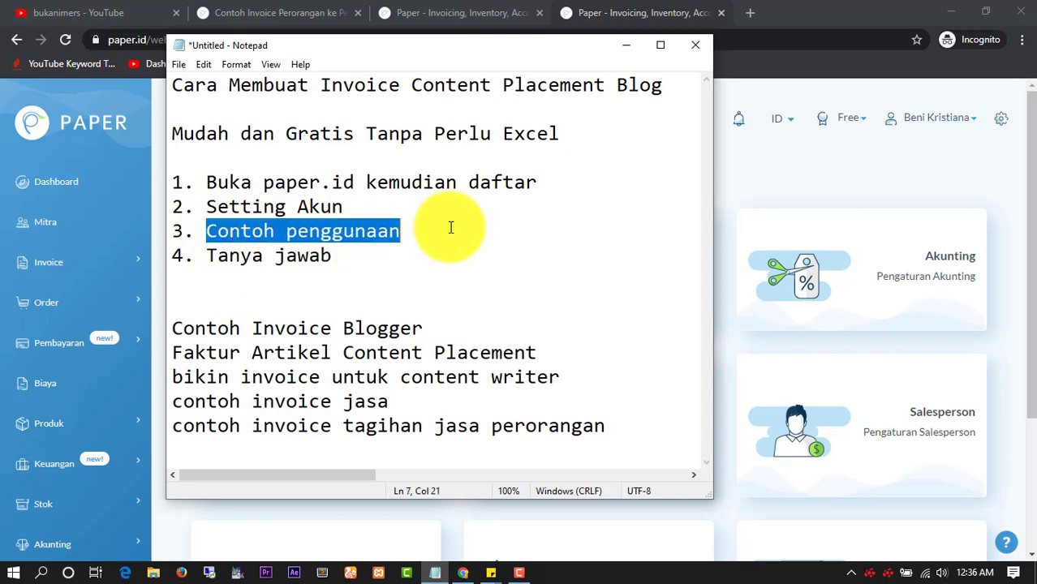
click(629, 43)
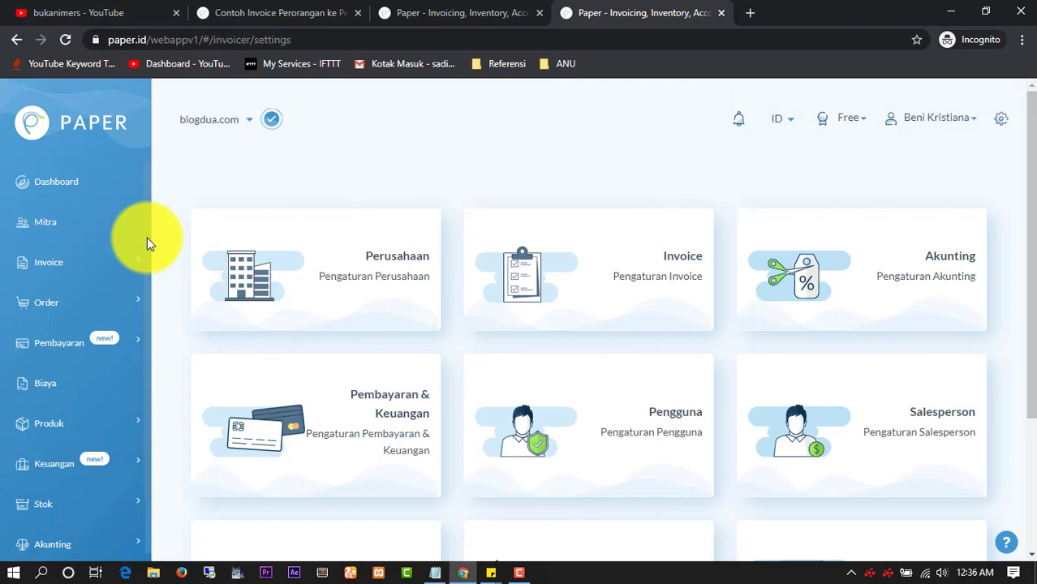
Start a new sales invoice from the sales invoice list and review its CP2020 invoice number
click(81, 275)
click(91, 300)
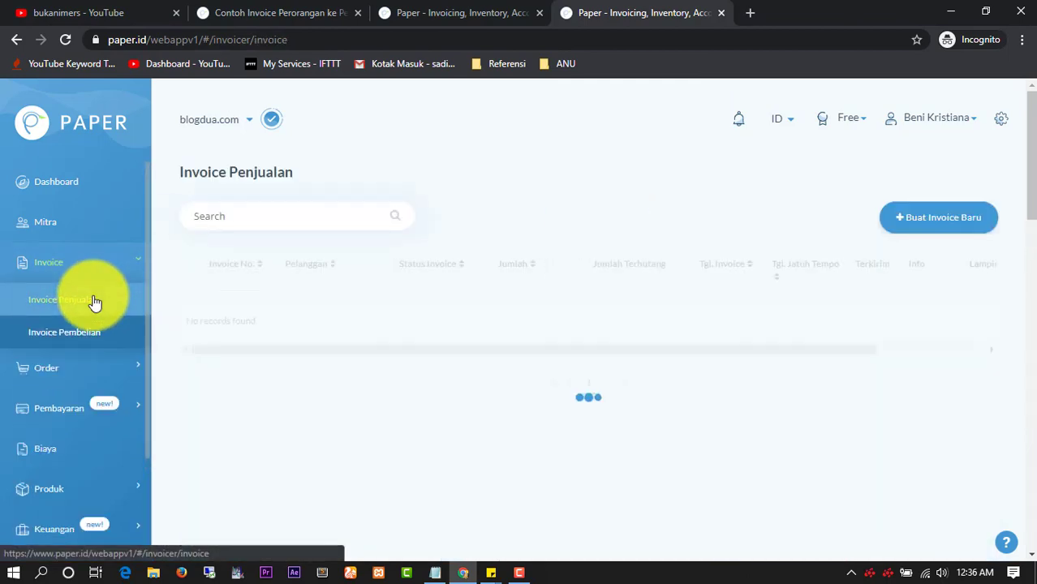
click(912, 220)
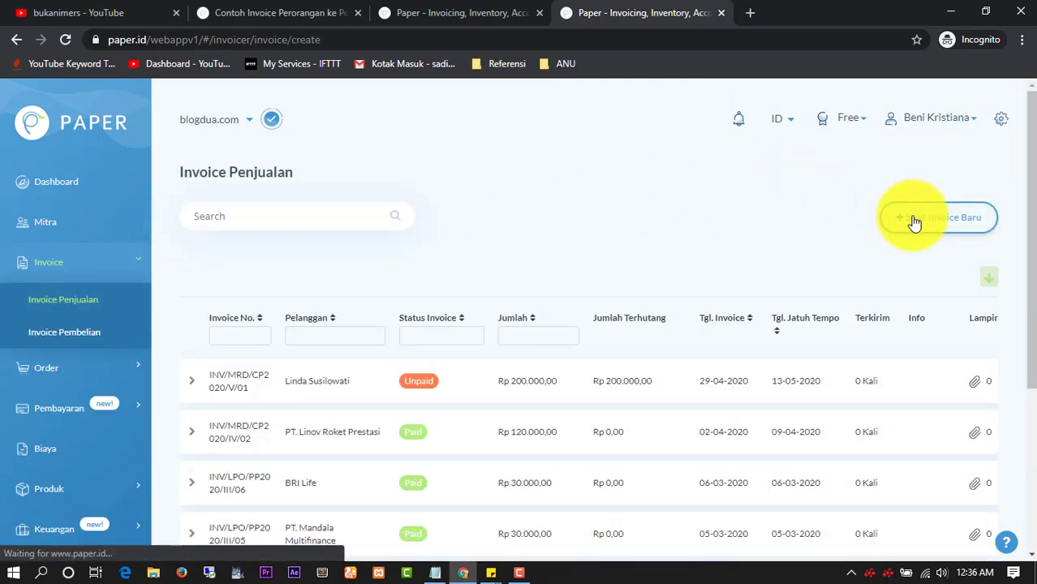
scroll(313, 254, down, 1)
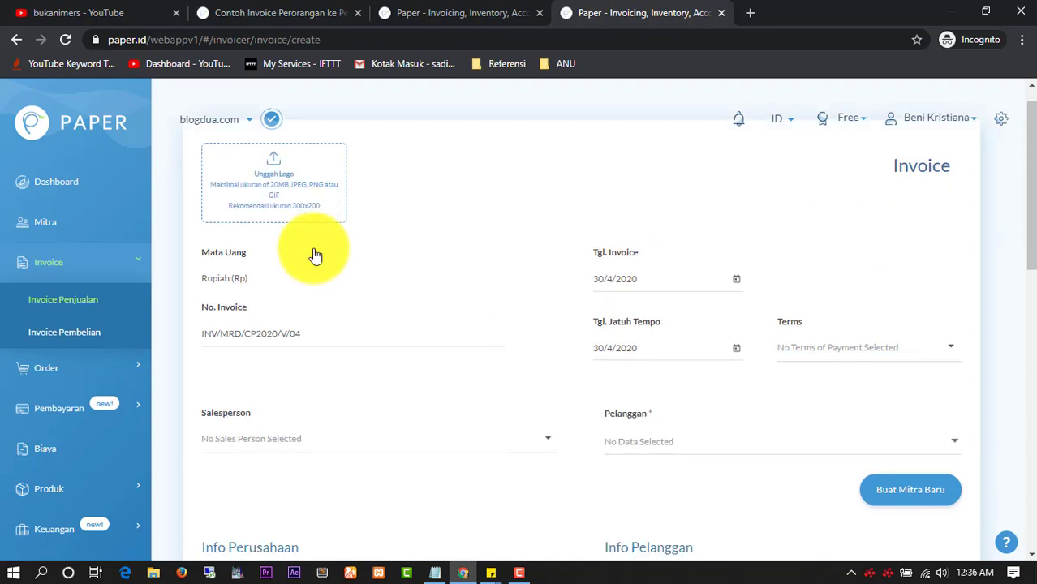
scroll(320, 280, up, 1)
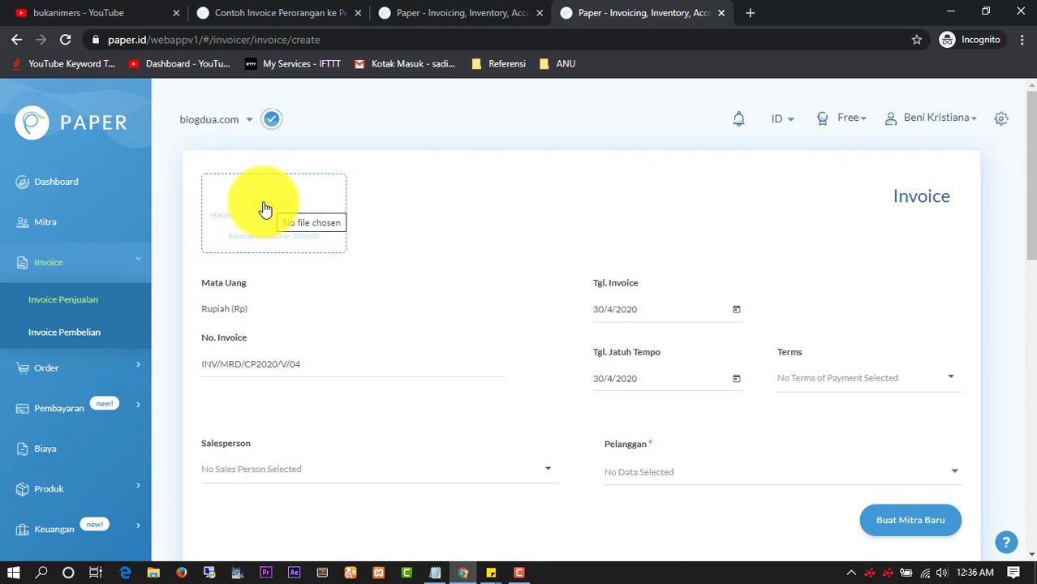
scroll(268, 234, down, 2)
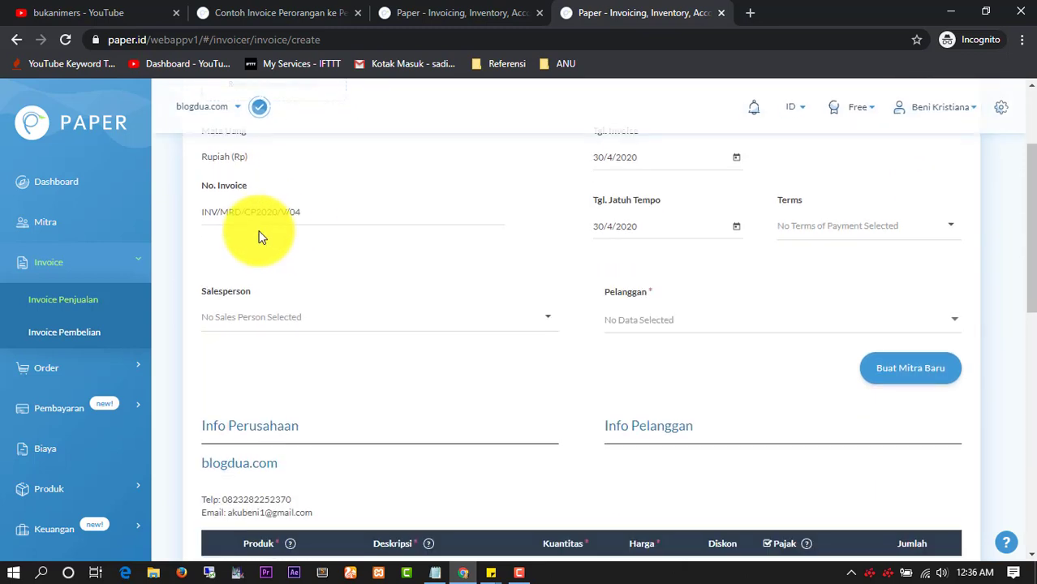
click(245, 213)
double_click(245, 213)
click(246, 214)
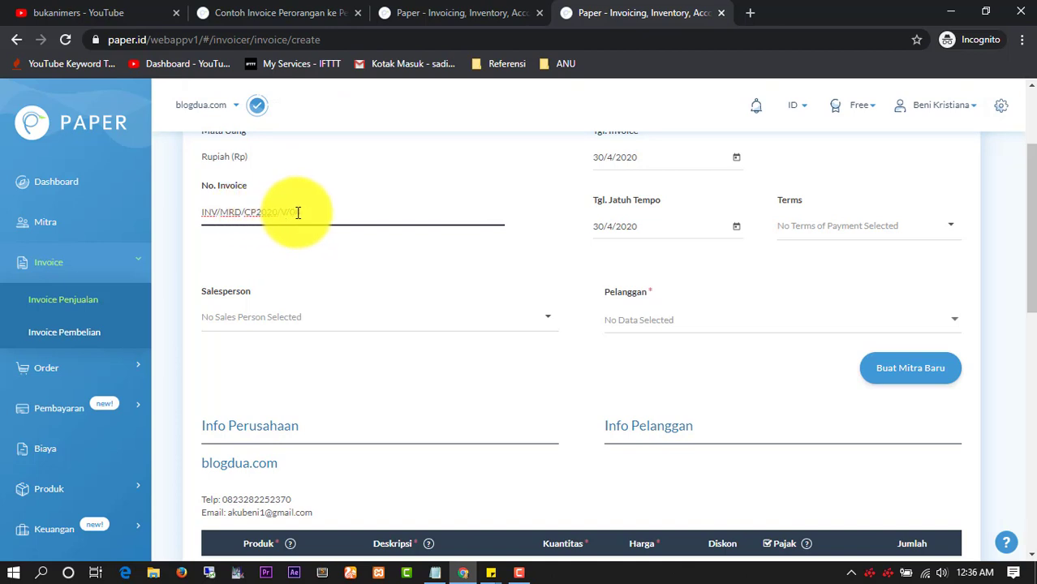
scroll(298, 213, up, 1)
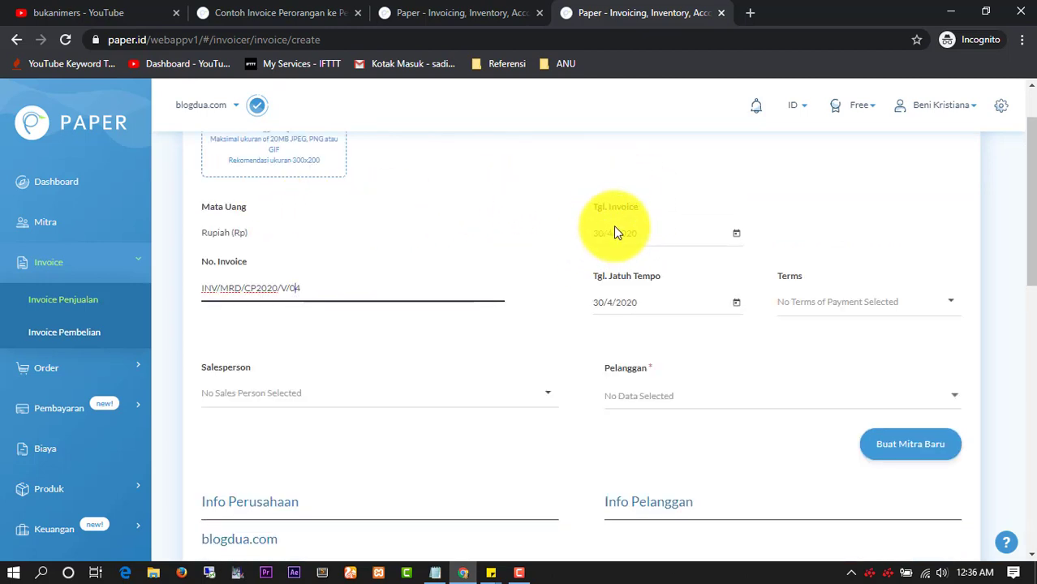
scroll(614, 230, down, 1)
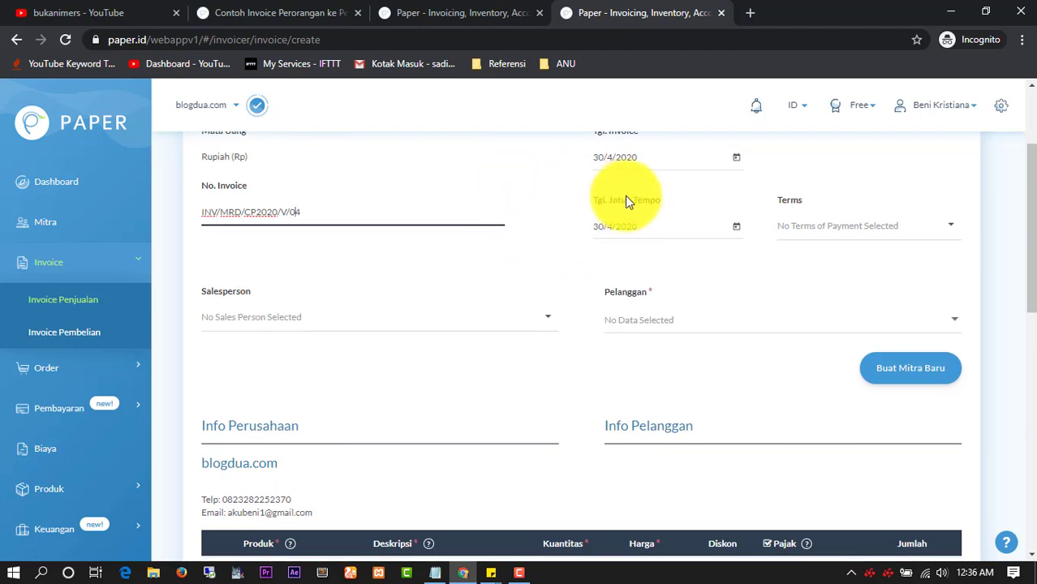
Set the payment terms to Net 7 Days, due 7/5/2020, and start a new partner
click(808, 226)
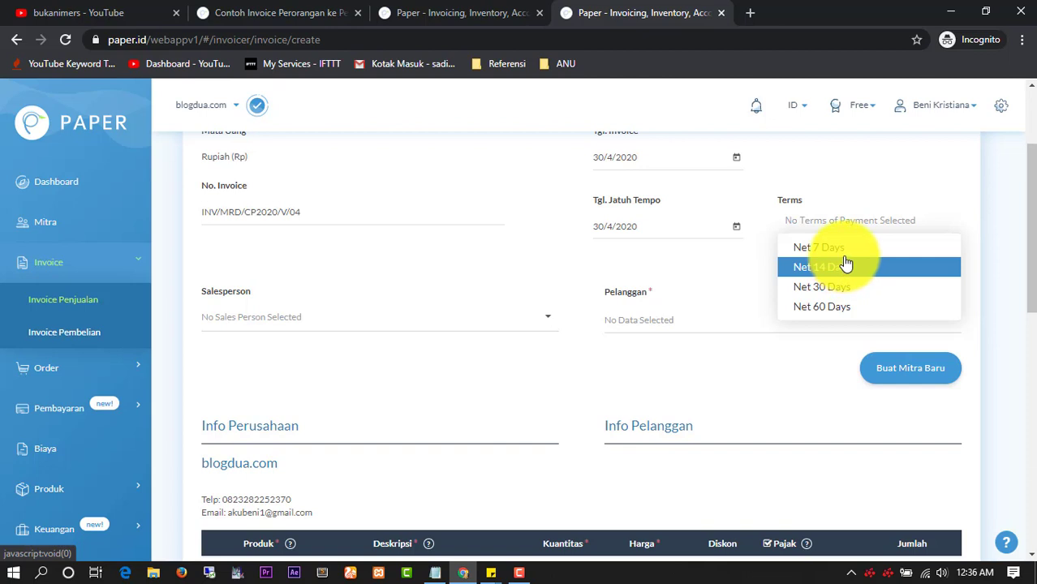
key(Up)
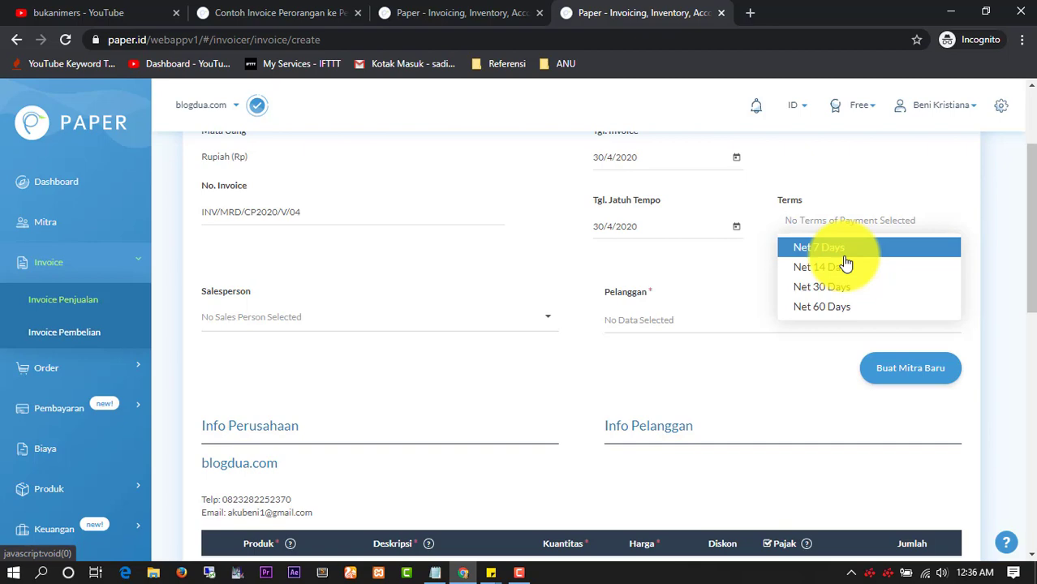
key(Return)
scroll(811, 260, down, 3)
scroll(655, 250, up, 3)
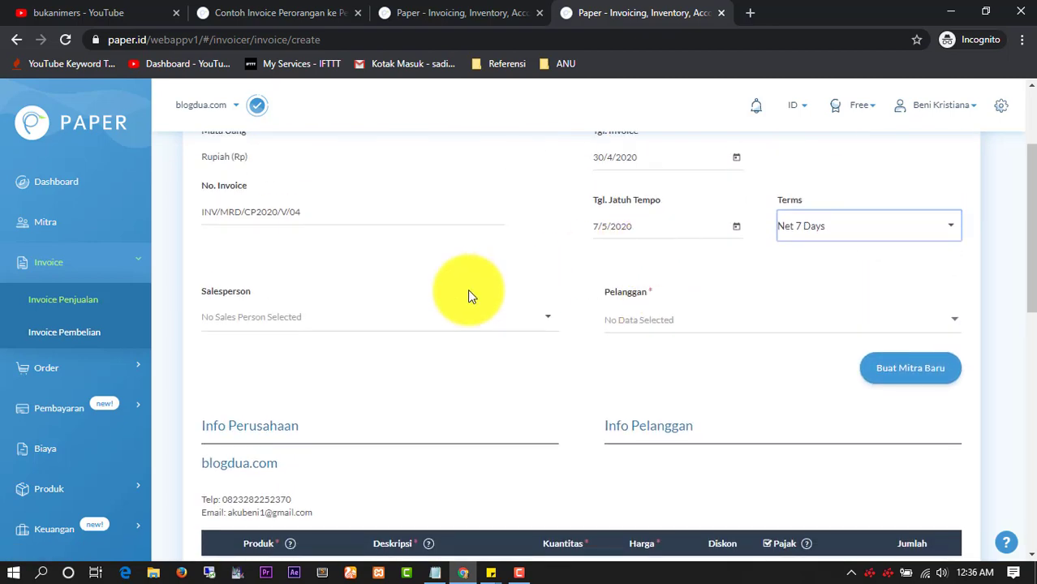
scroll(467, 293, down, 2)
scroll(433, 298, up, 1)
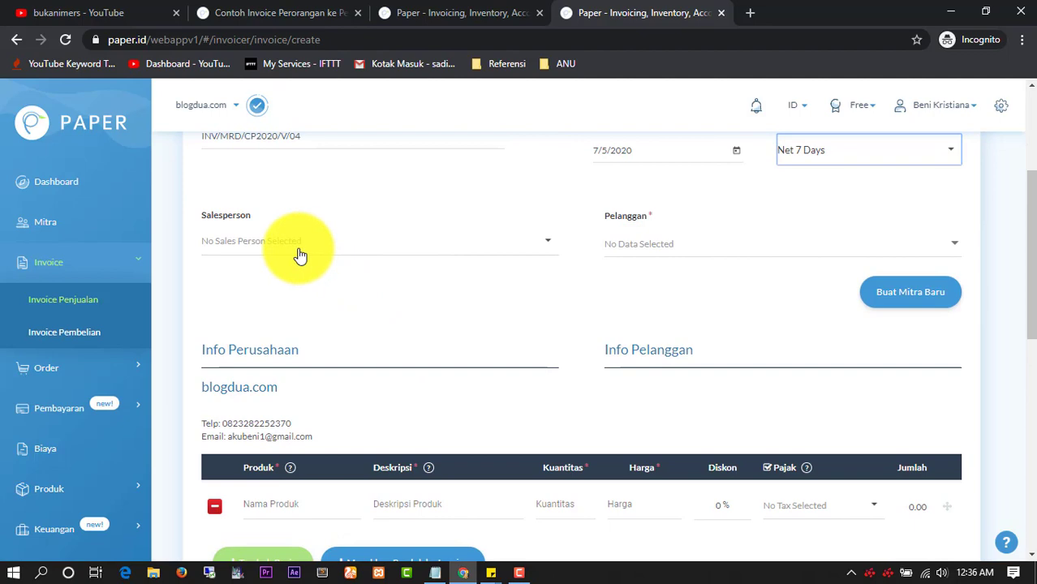
click(927, 294)
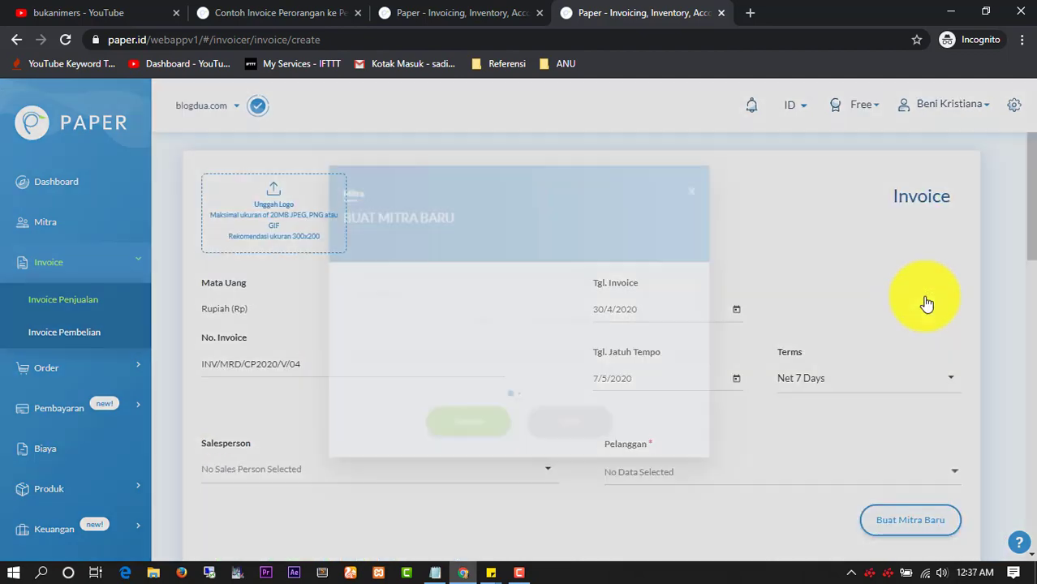
Make the new partner a client with entity type PT, named Maju Jaya Indo
click(473, 276)
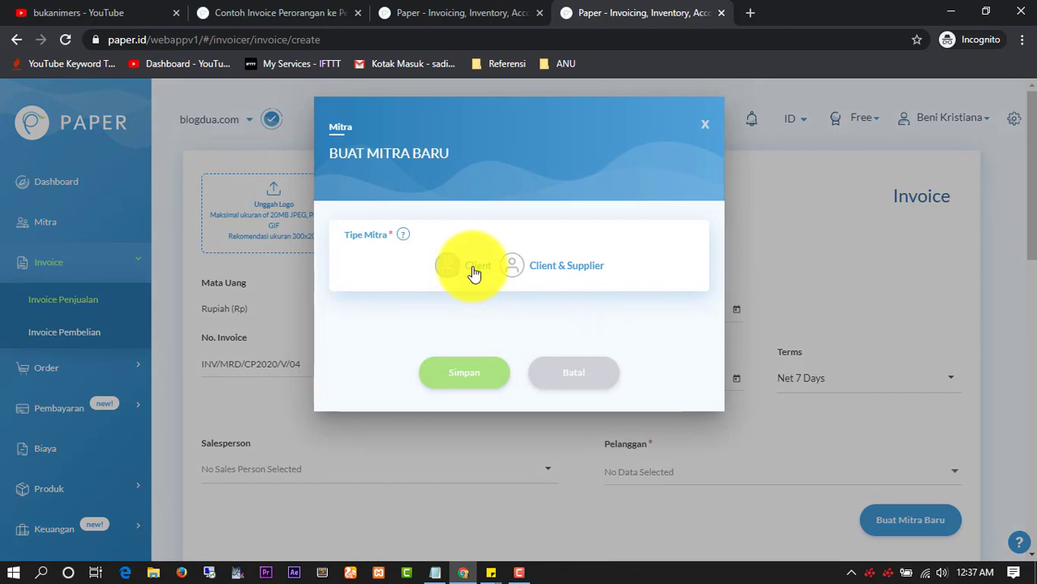
scroll(425, 358, down, 2)
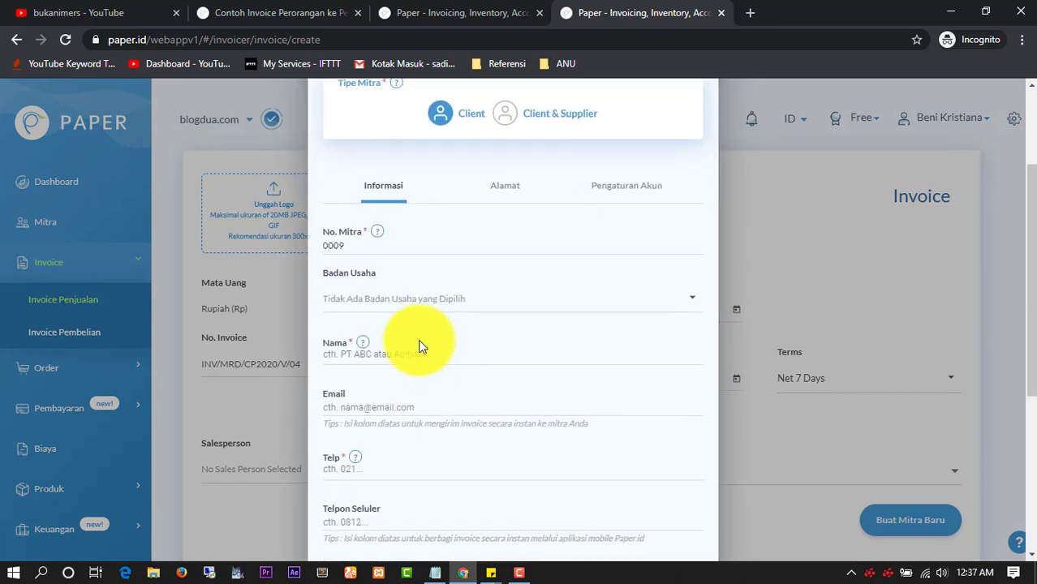
click(410, 300)
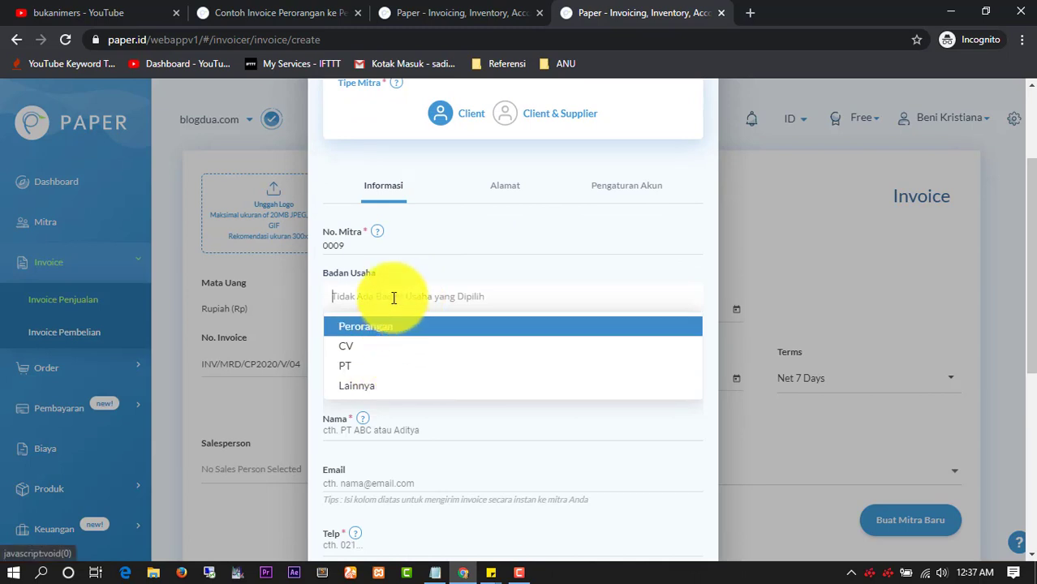
click(385, 365)
click(433, 357)
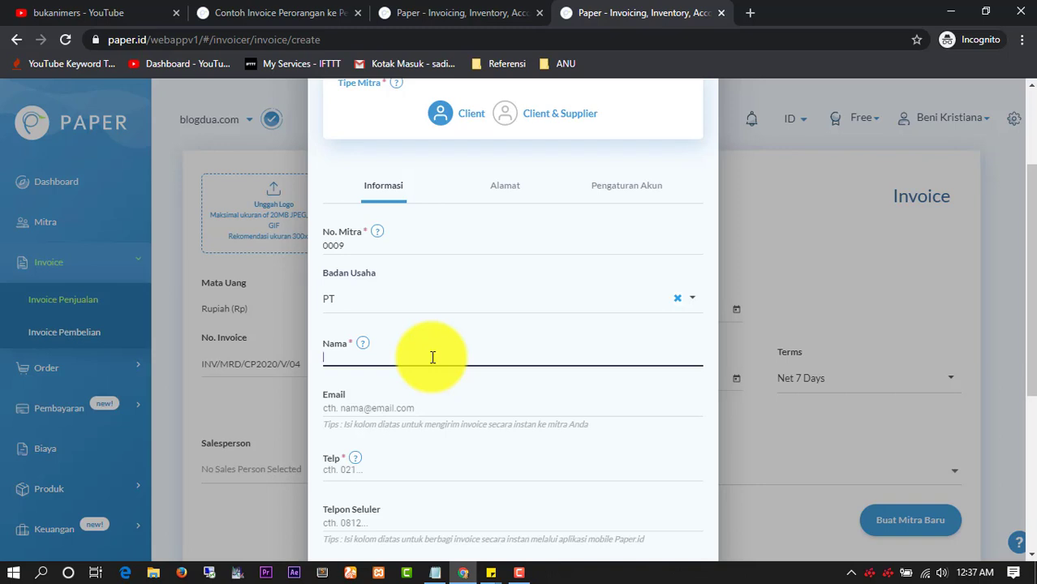
text(Maju Jaya Indo)
scroll(398, 408, down, 2)
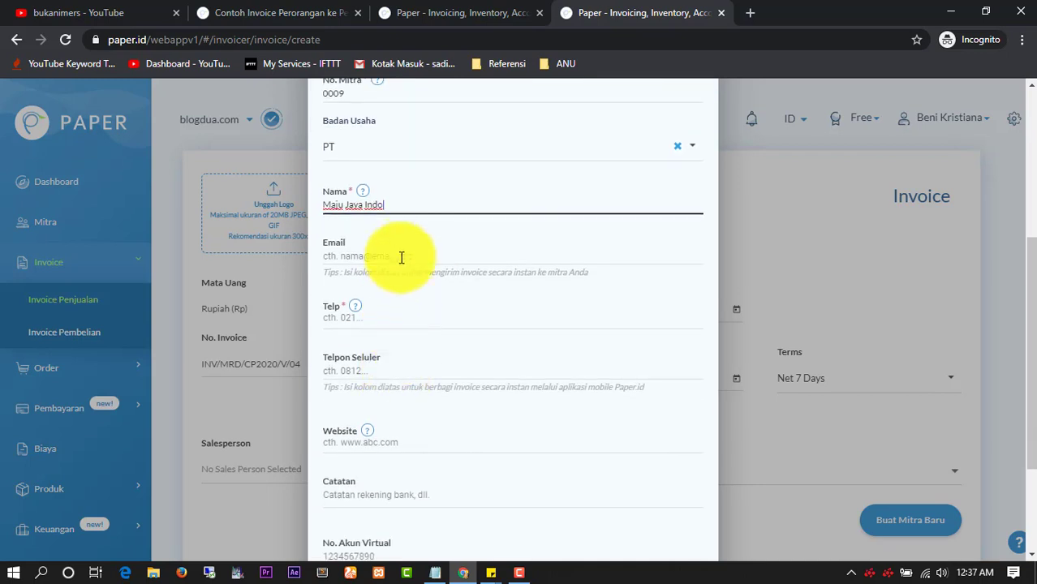
click(399, 255)
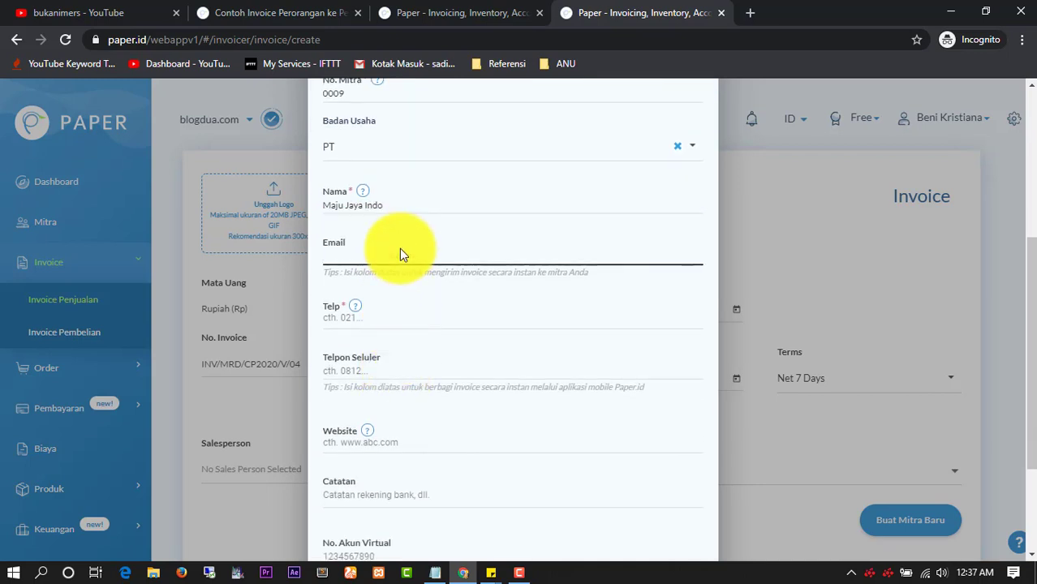
scroll(399, 249, up, 2)
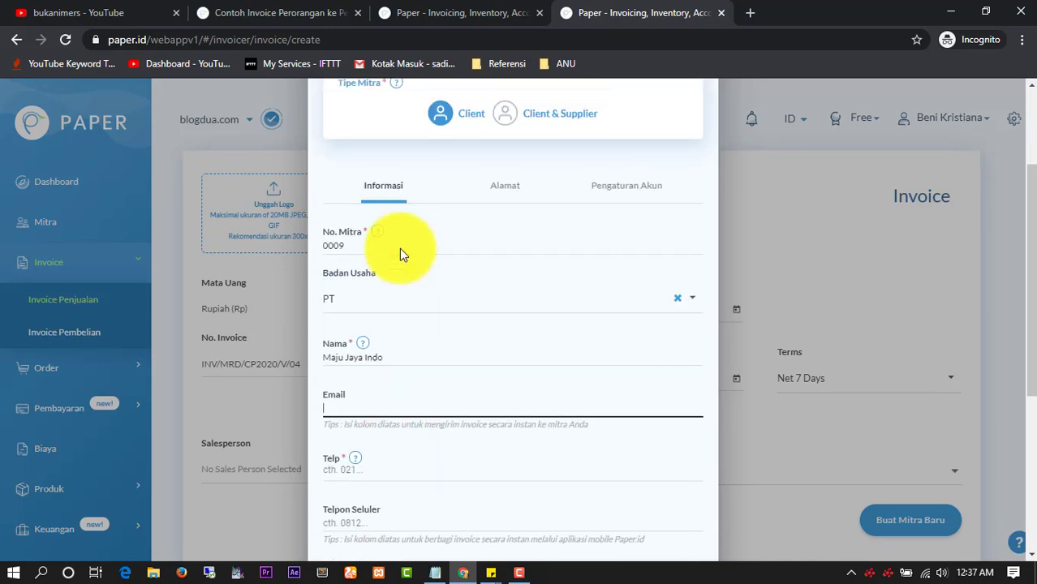
click(353, 332)
click(347, 341)
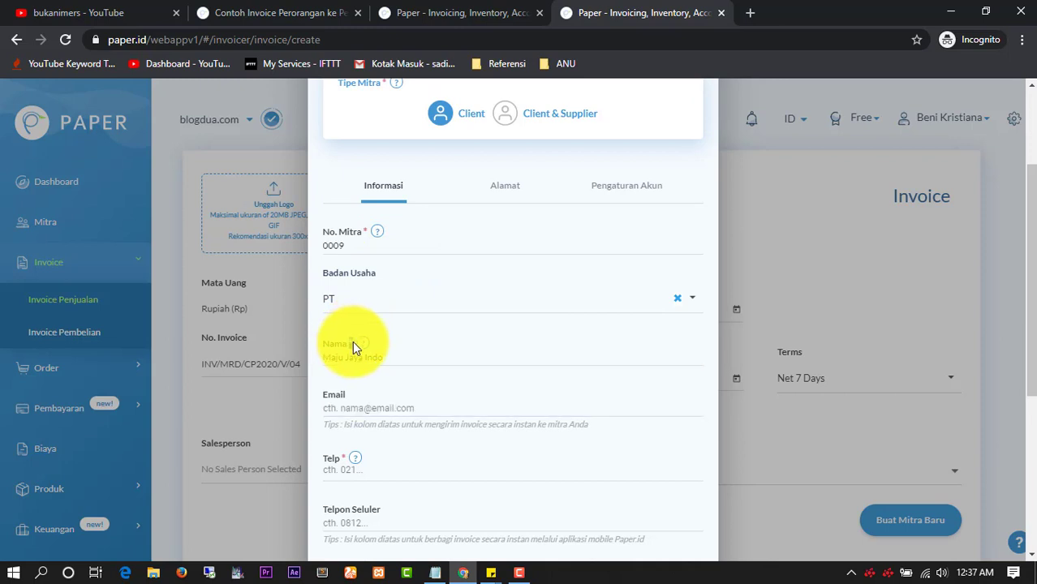
Fill in the partner's email and phone number, then save the partner
scroll(352, 346, down, 1)
click(354, 343)
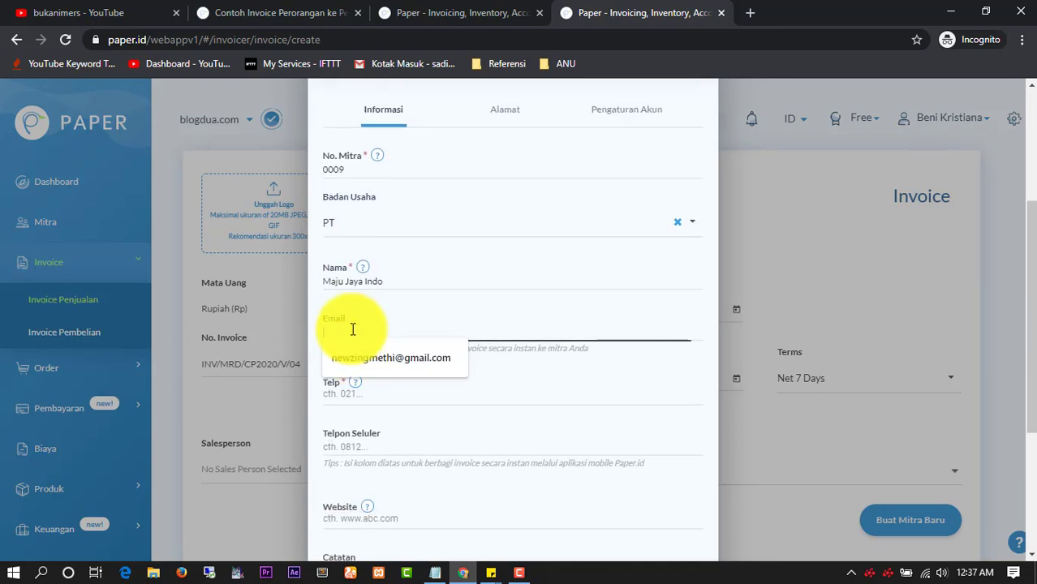
click(373, 359)
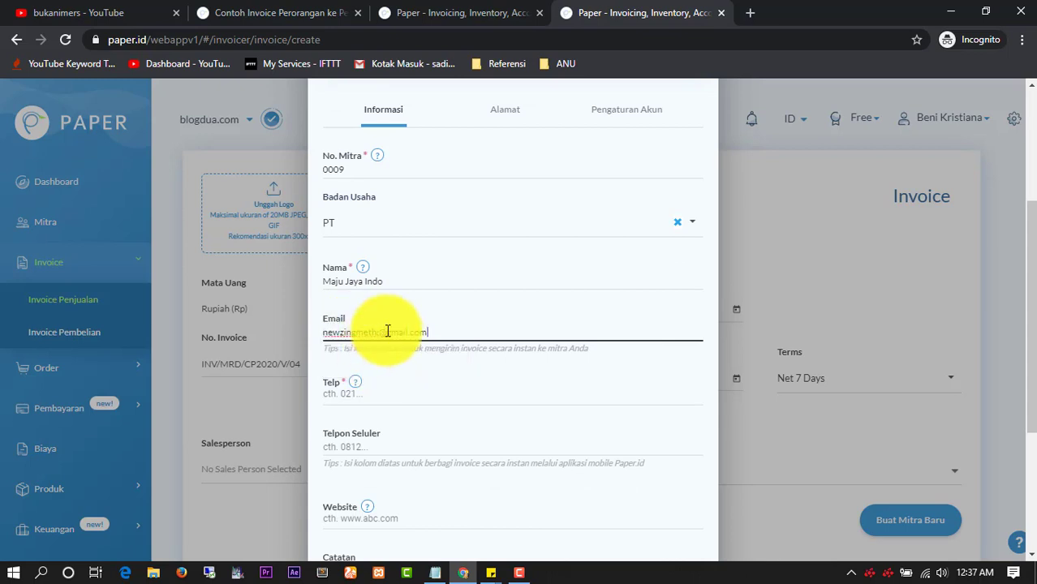
drag(387, 330, 442, 327)
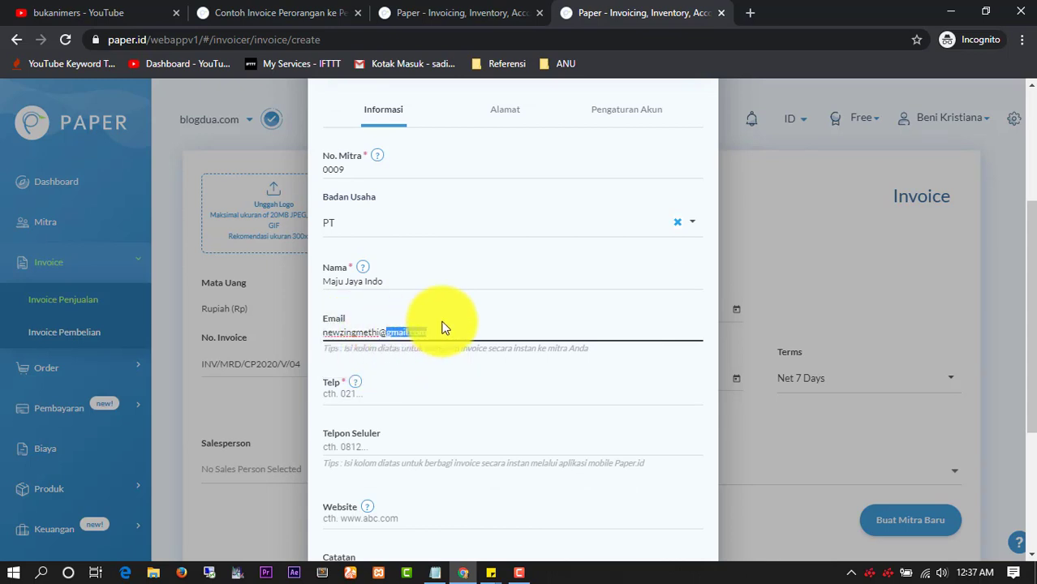
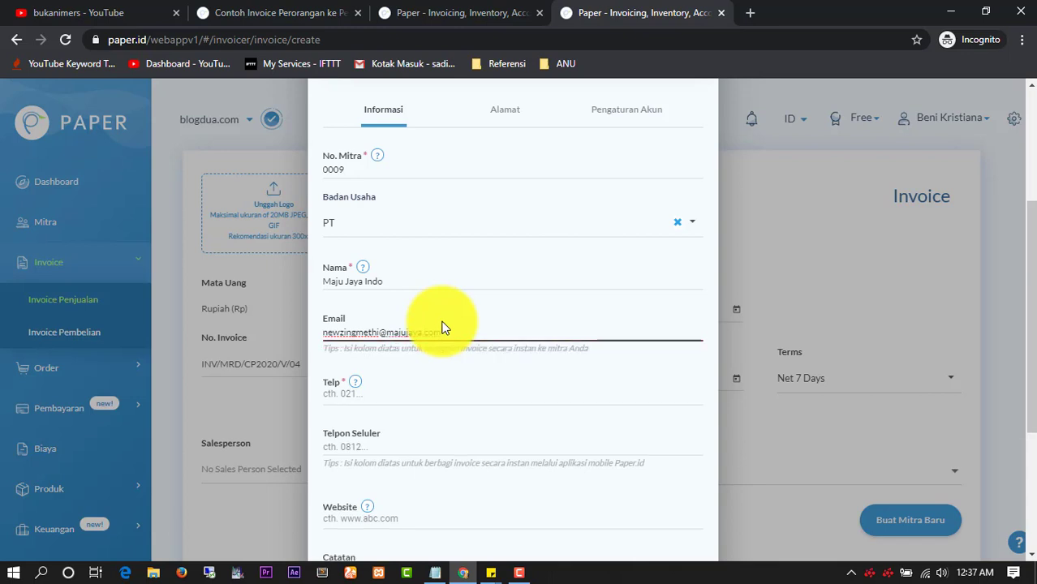
scroll(441, 325, down, 1)
click(438, 321)
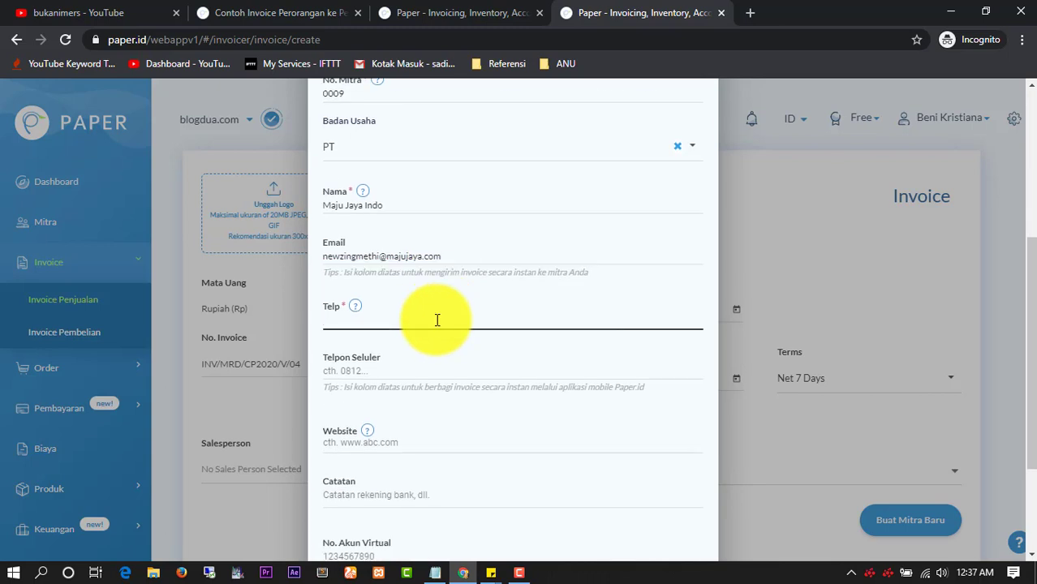
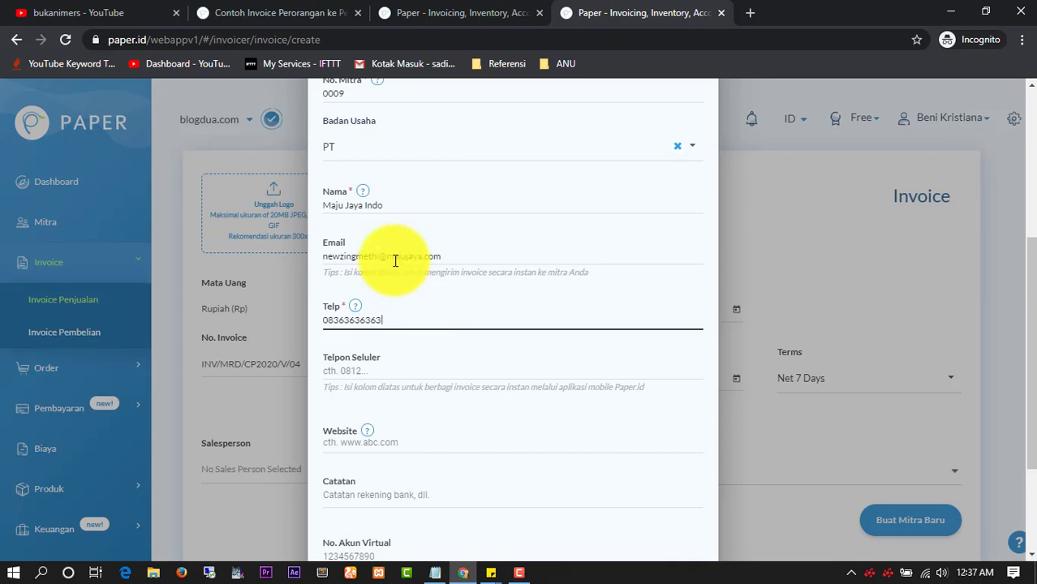
scroll(430, 350, down, 2)
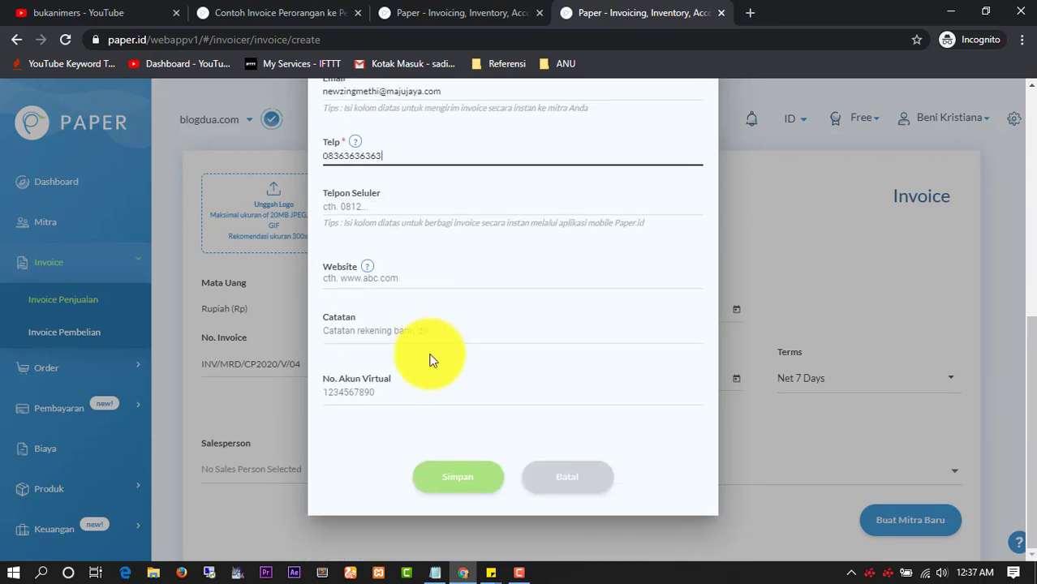
click(444, 472)
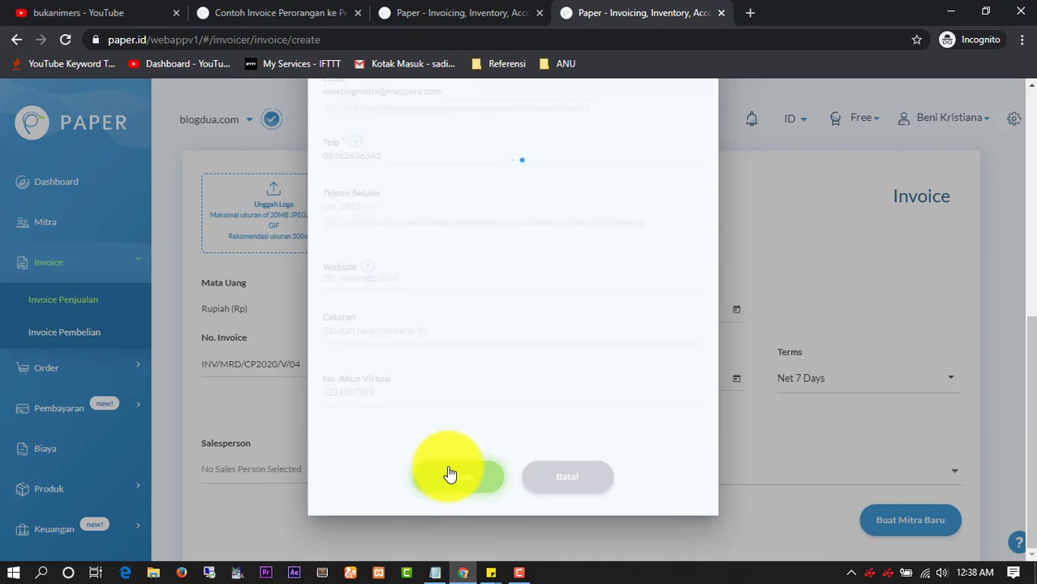
scroll(446, 473, down, 3)
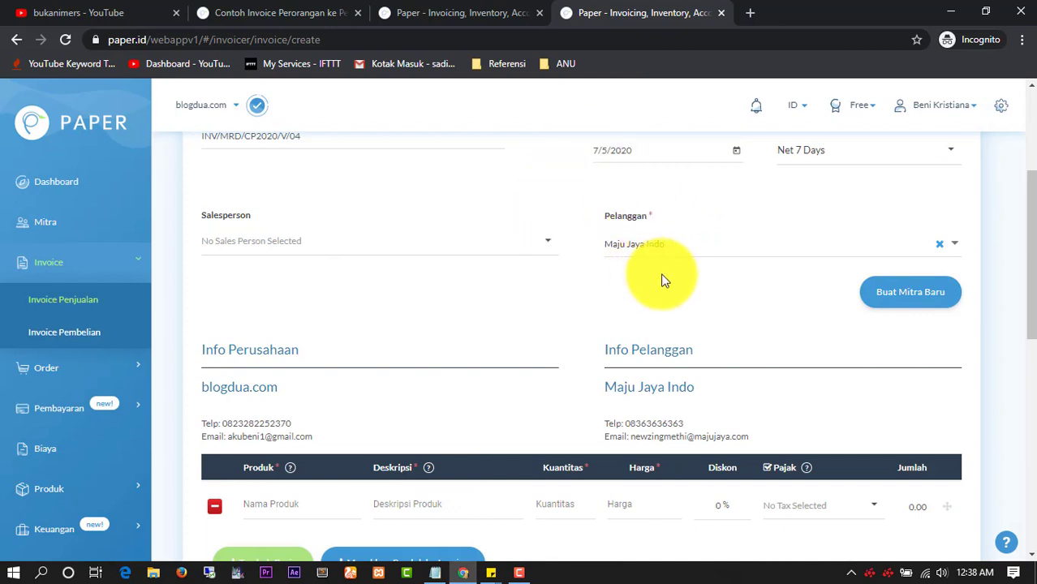
Enter 'Content Placement' as the invoice line's product name
scroll(657, 280, down, 1)
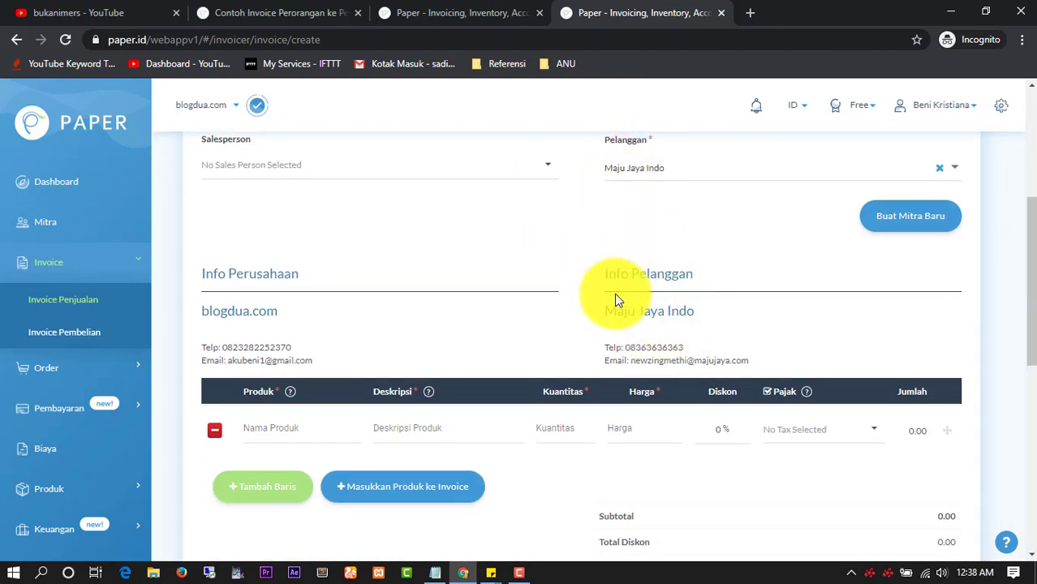
scroll(640, 299, down, 1)
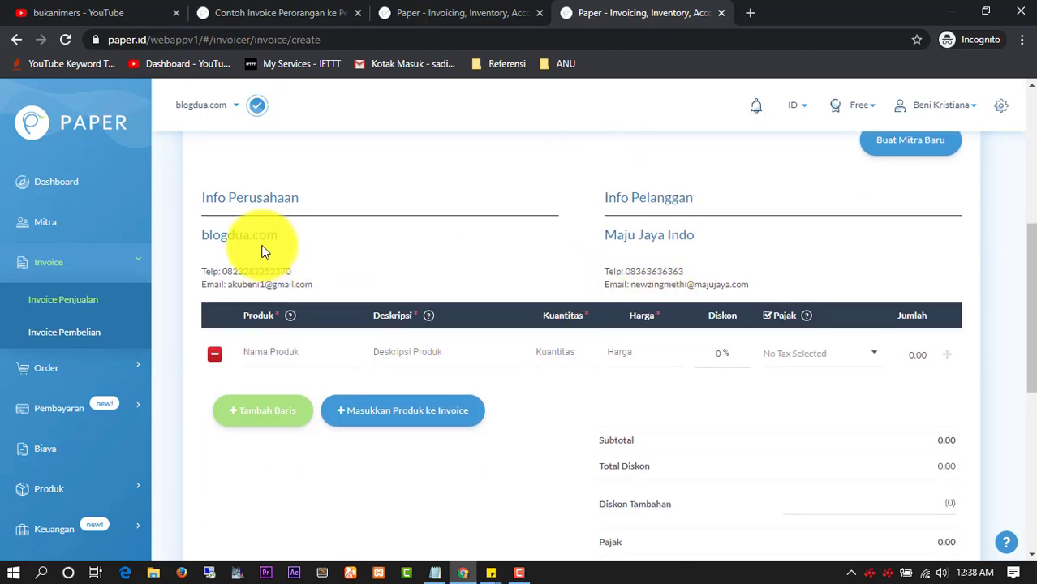
scroll(295, 231, down, 1)
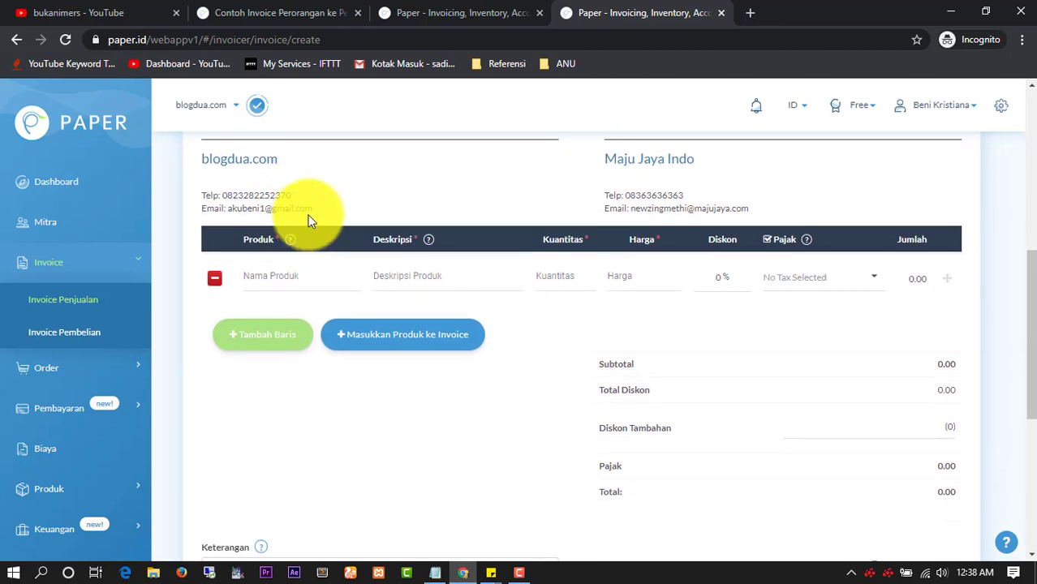
scroll(308, 213, up, 1)
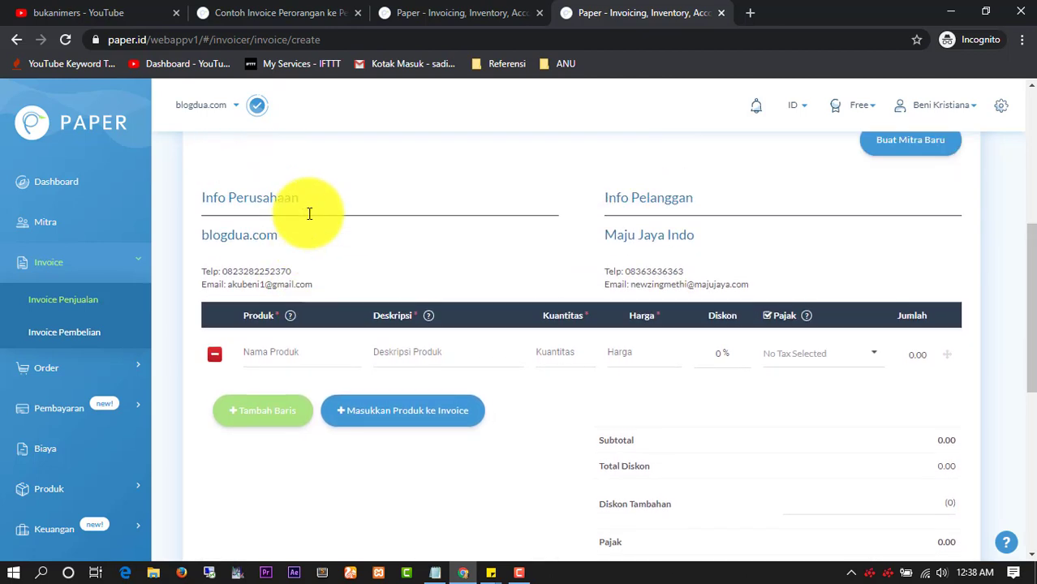
click(277, 351)
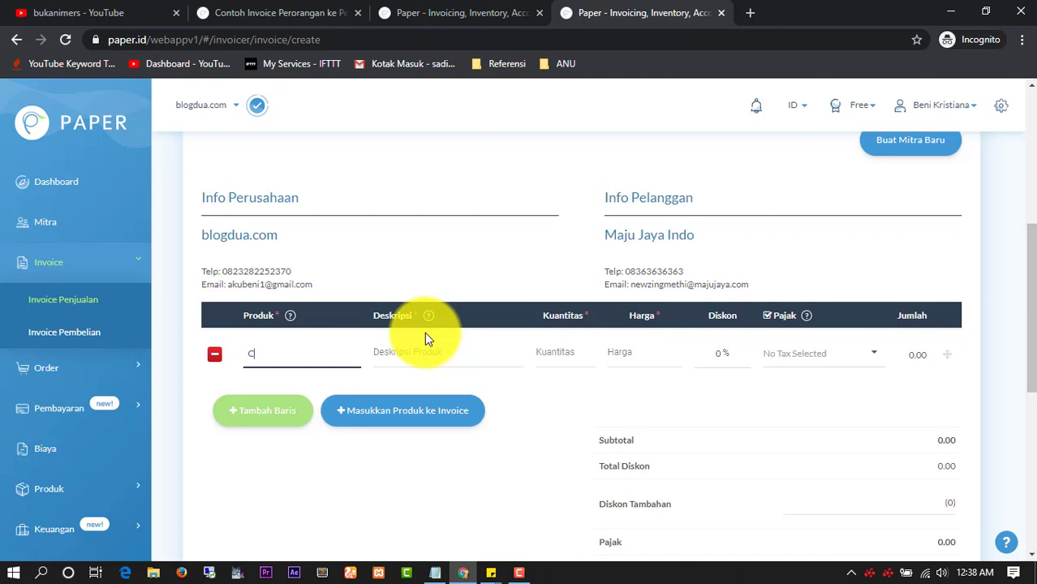
text(nta)
key(BackSpace)
text(ent Placement)
Give the line description blogdua.com, quantity 1 and price 20,000
click(434, 344)
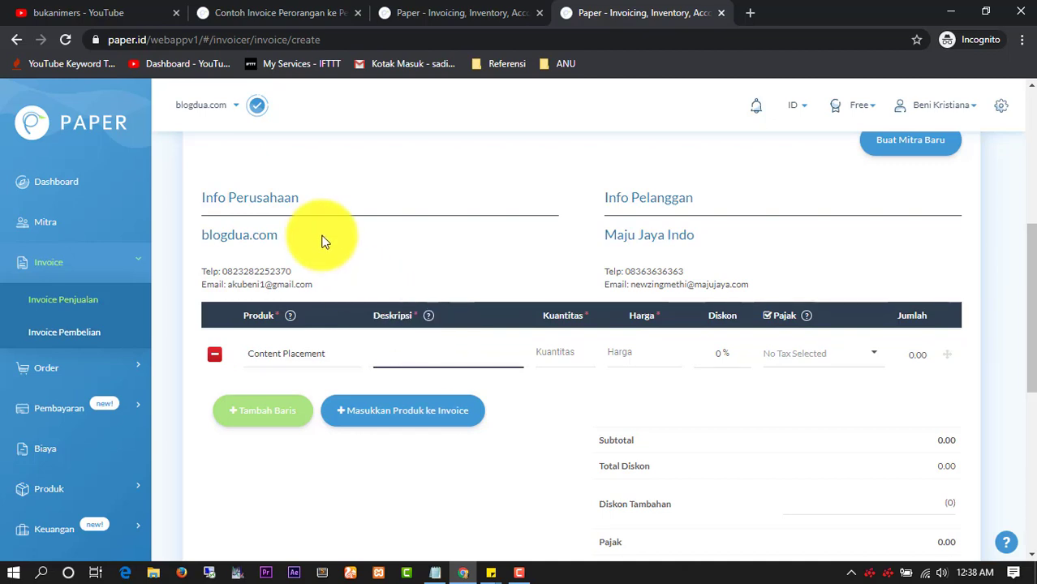
drag(317, 233, 202, 224)
key(ctrl+c)
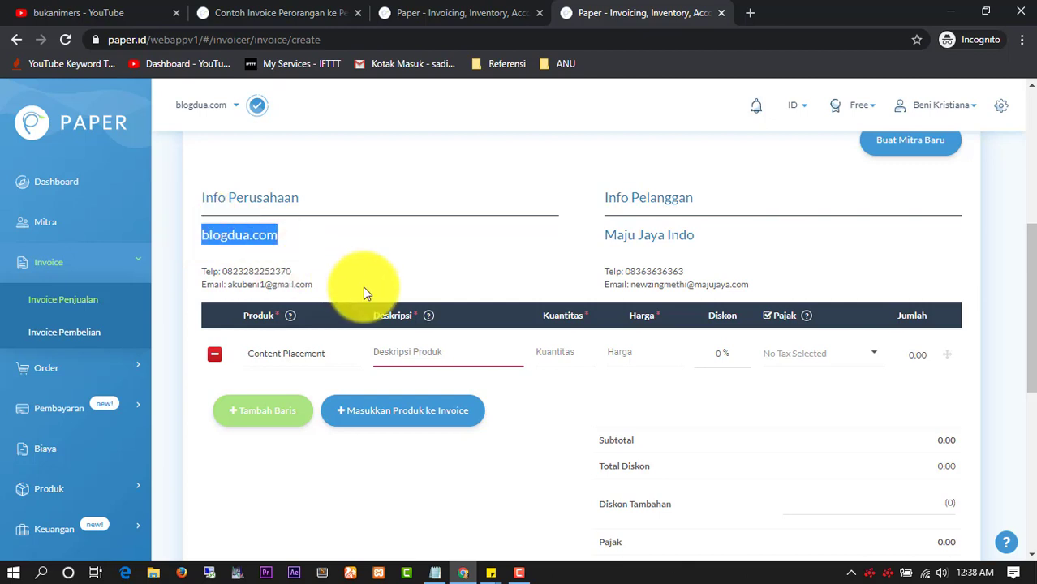
click(434, 341)
key(ctrl+v)
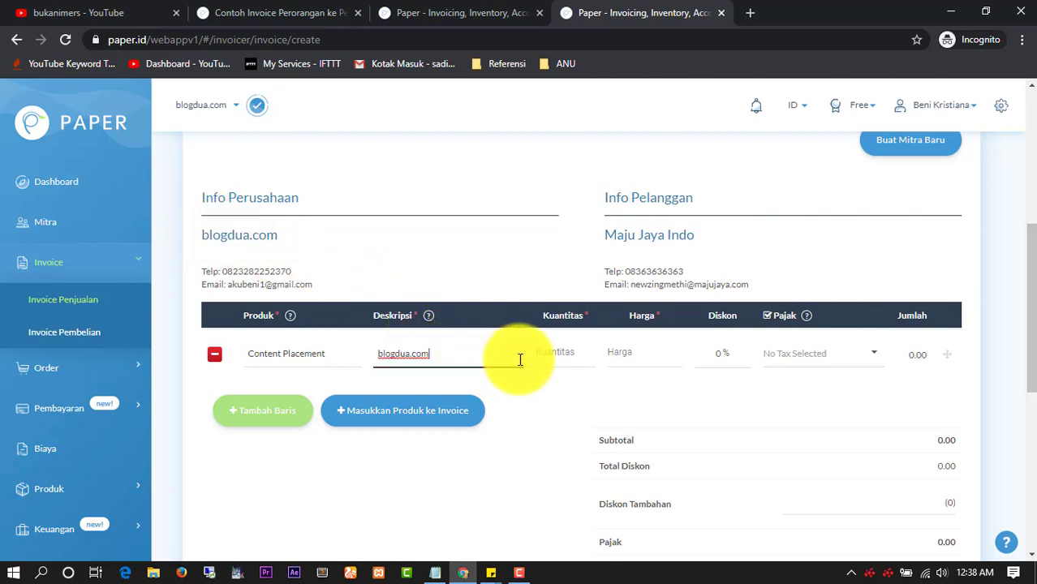
click(541, 352)
text(1)
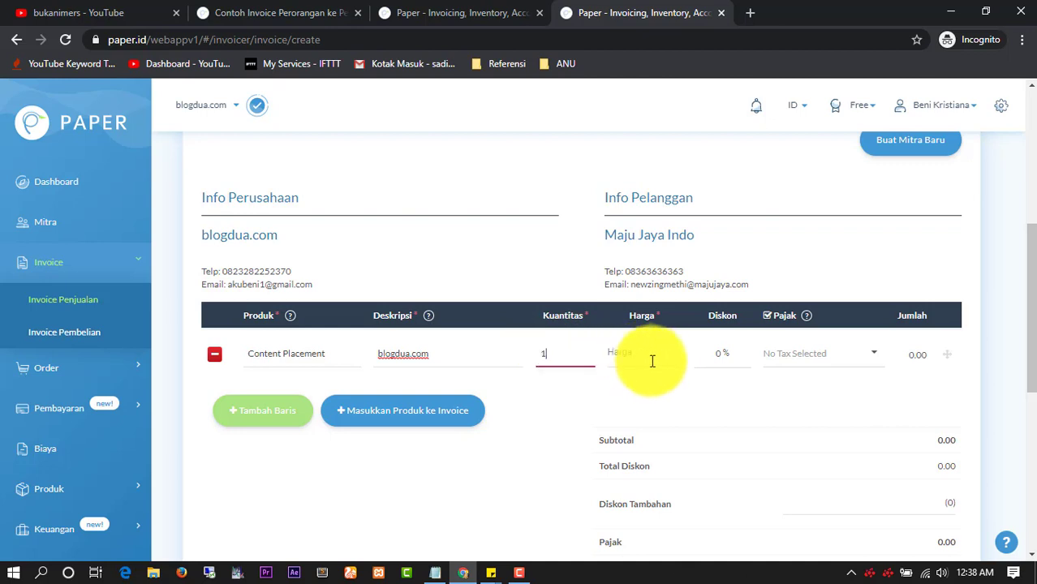
click(662, 363)
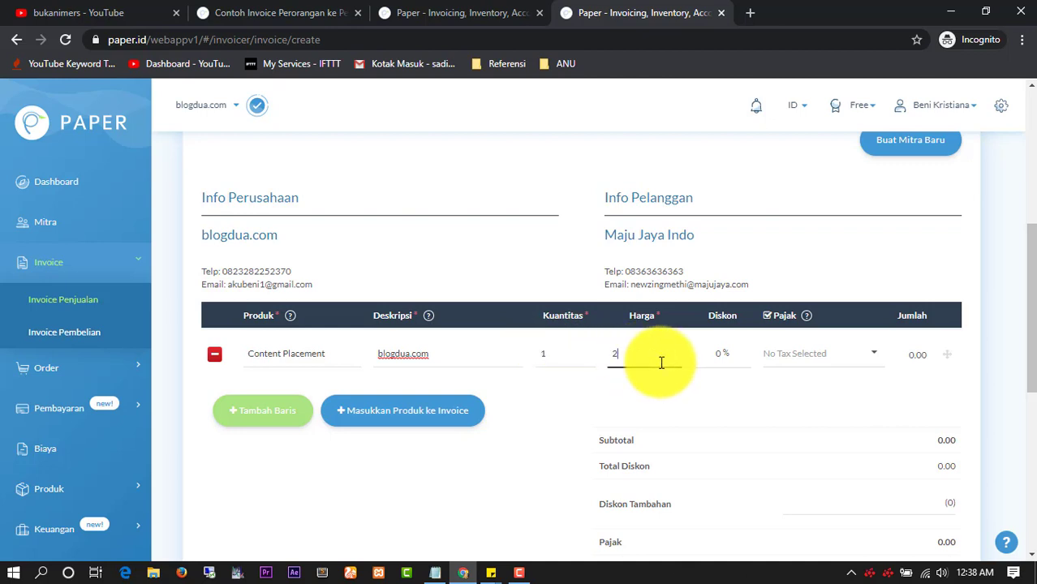
text(20,000)
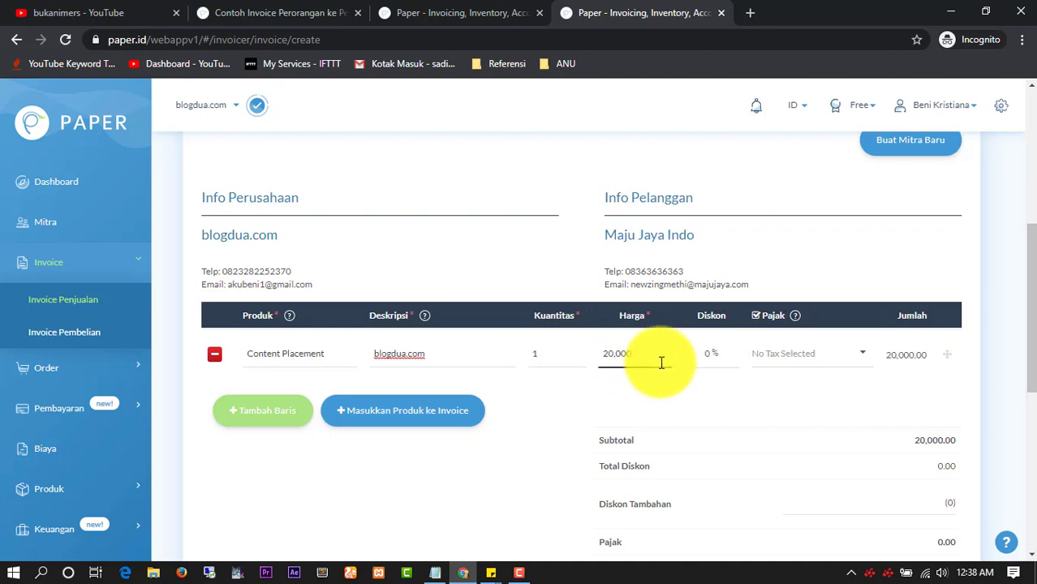
Delete the 'Finance' caption beneath the invoice signature and type the signer's full name instead
scroll(809, 363, down, 4)
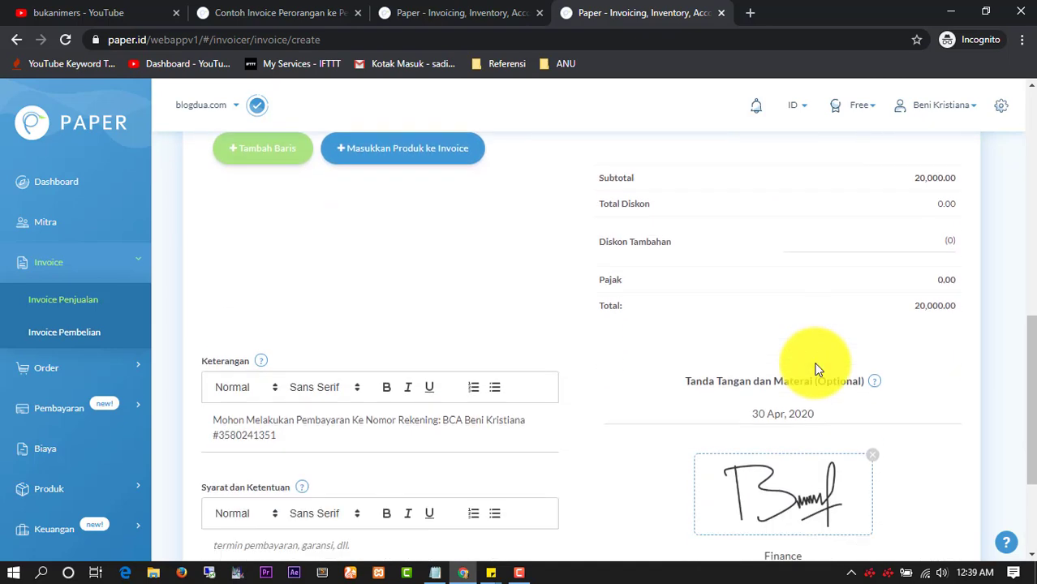
scroll(433, 363, down, 1)
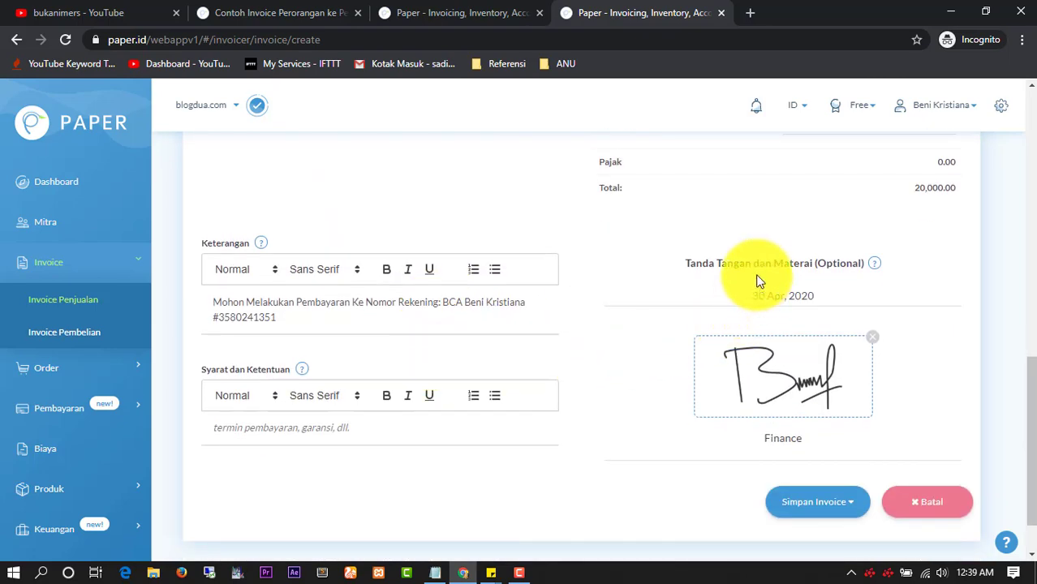
scroll(755, 336, down, 1)
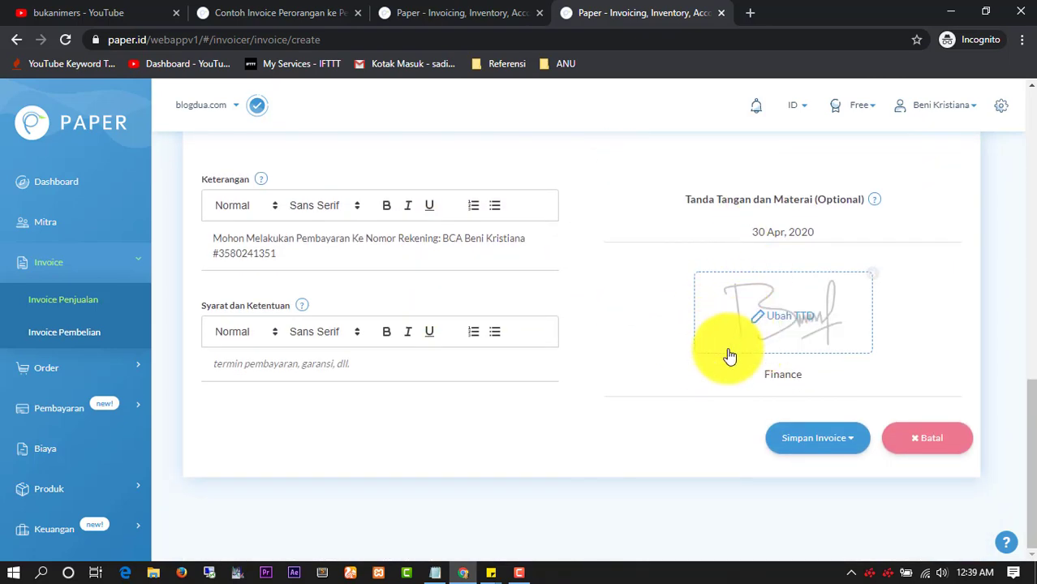
double_click(778, 372)
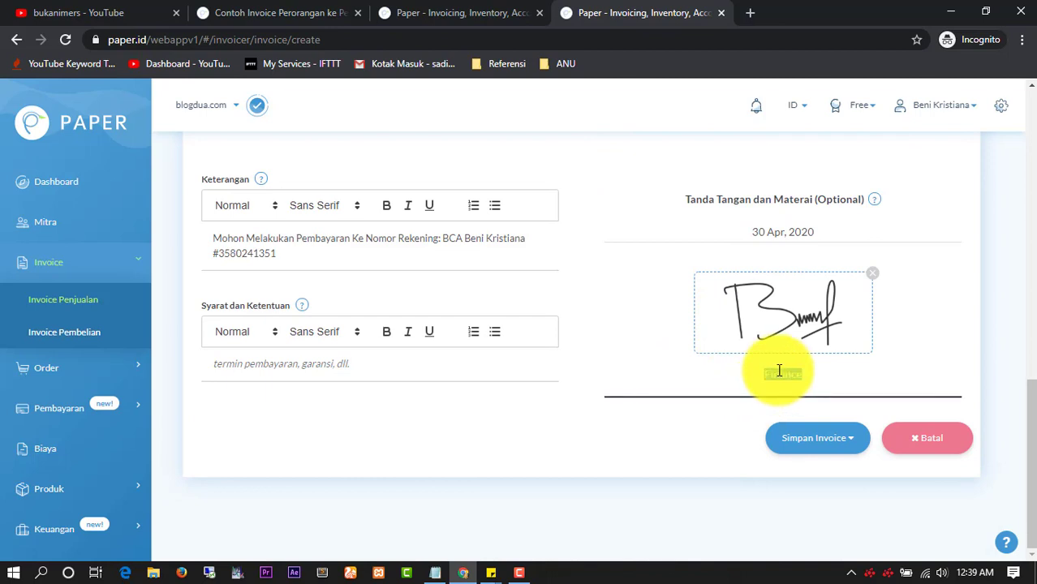
key(BackSpace)
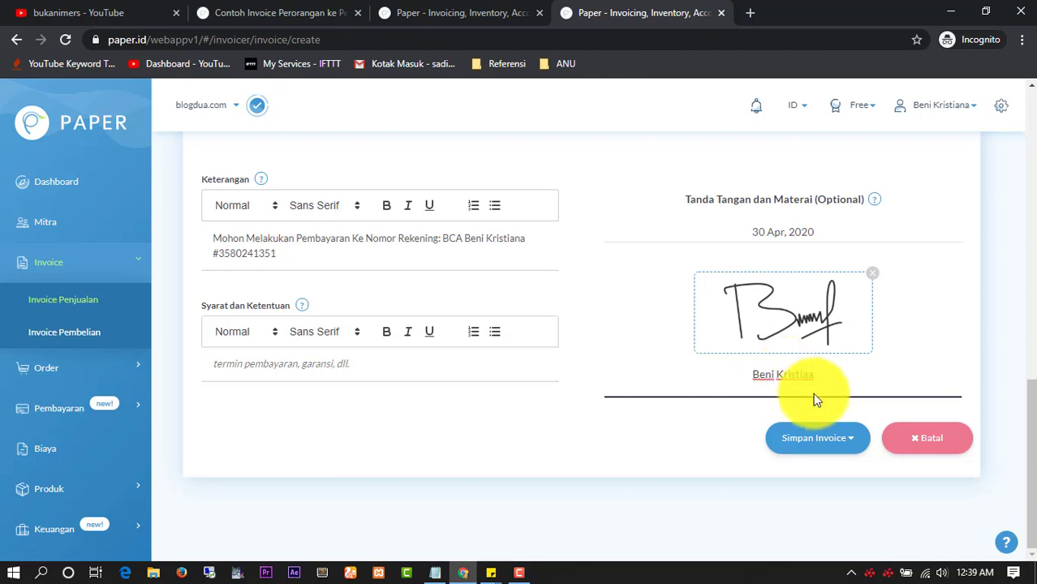
text(a)
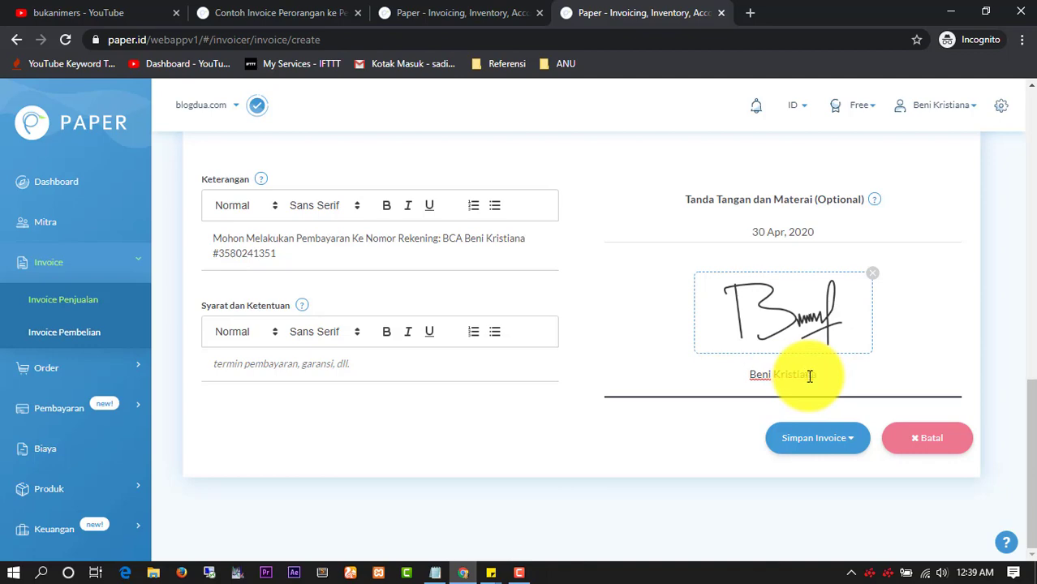
scroll(809, 382, up, 4)
scroll(809, 384, up, 6)
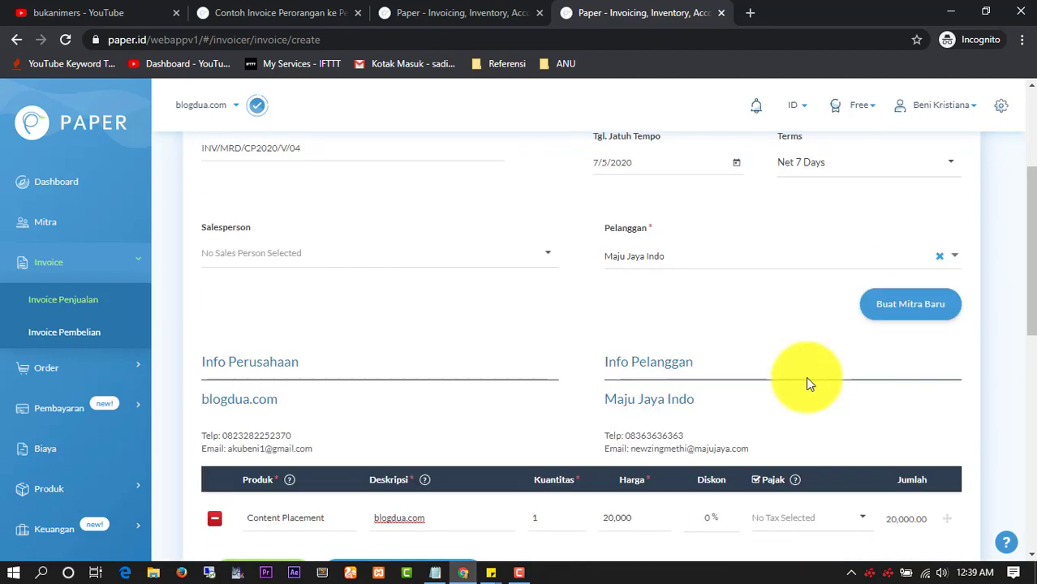
scroll(807, 378, down, 5)
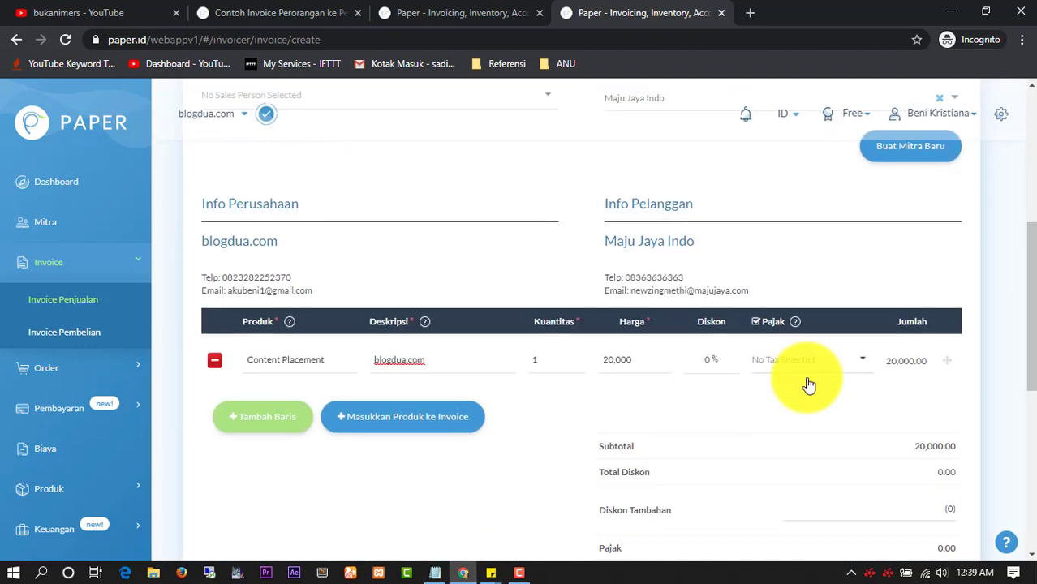
scroll(807, 379, down, 6)
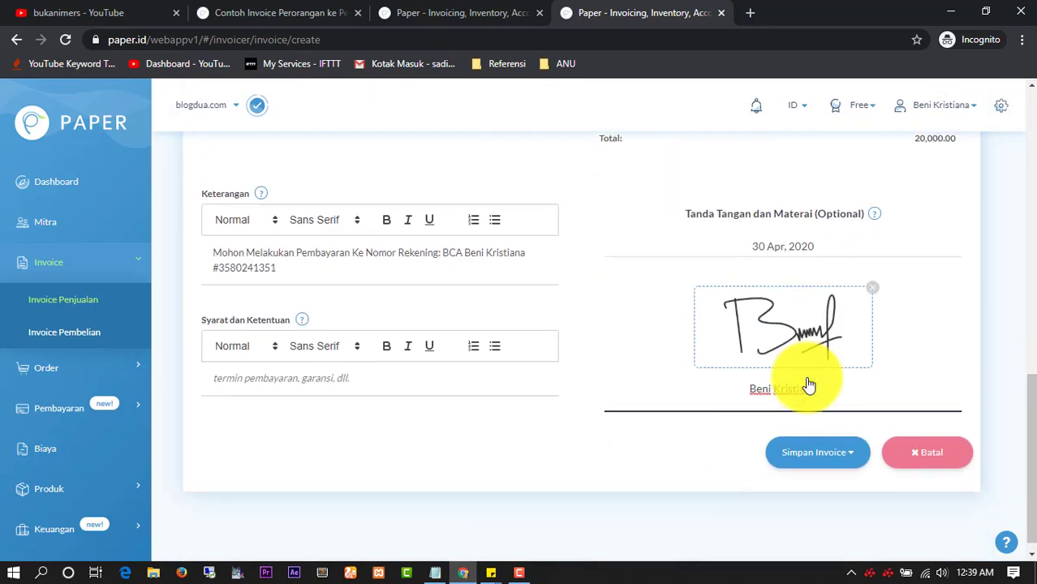
click(840, 438)
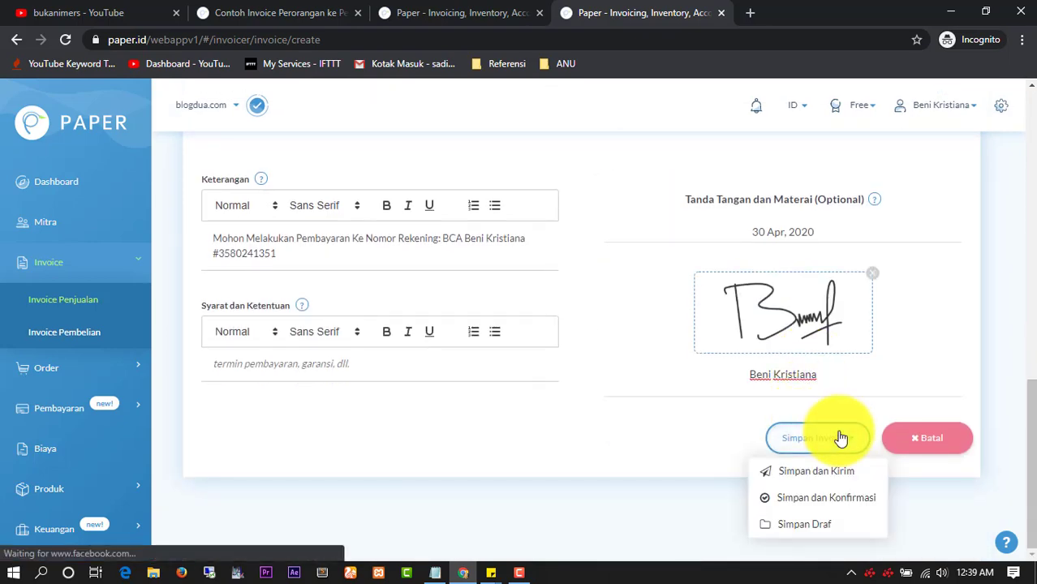
Save invoice INV/MRD/CP2020/V/04 without sending, then export it via Tindakan > Unduh PDF
click(806, 498)
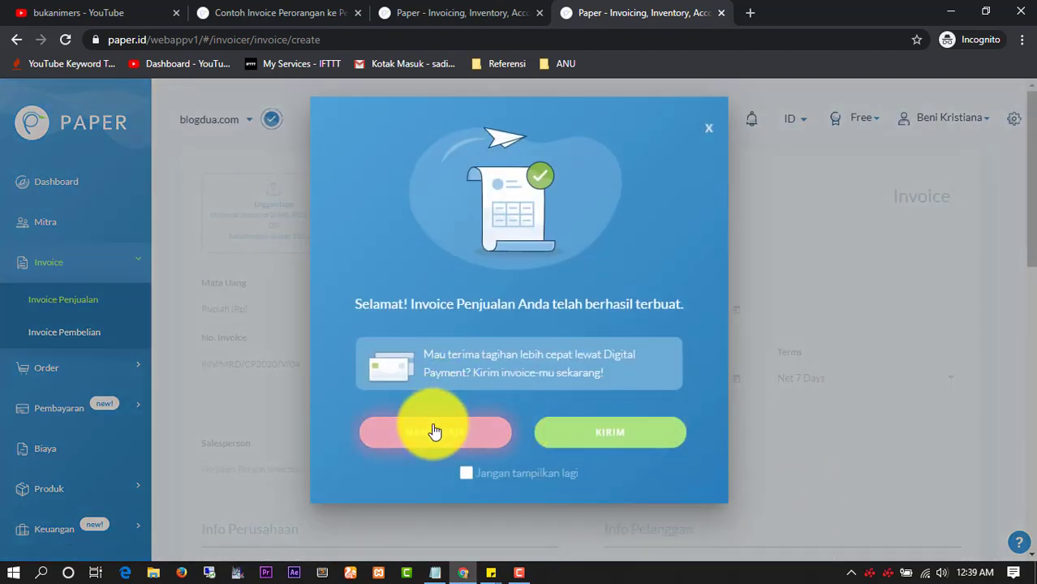
click(433, 431)
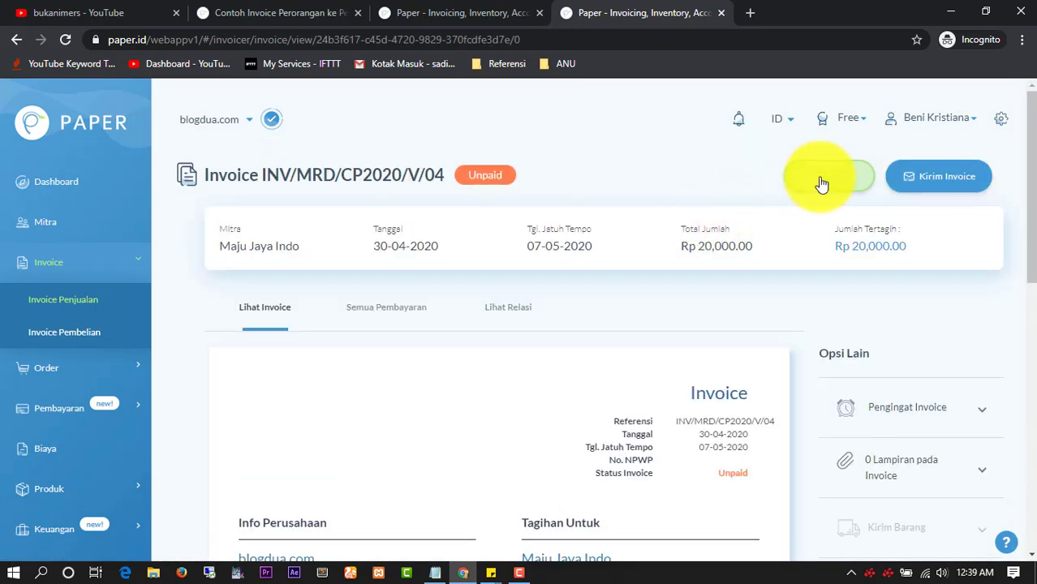
click(849, 177)
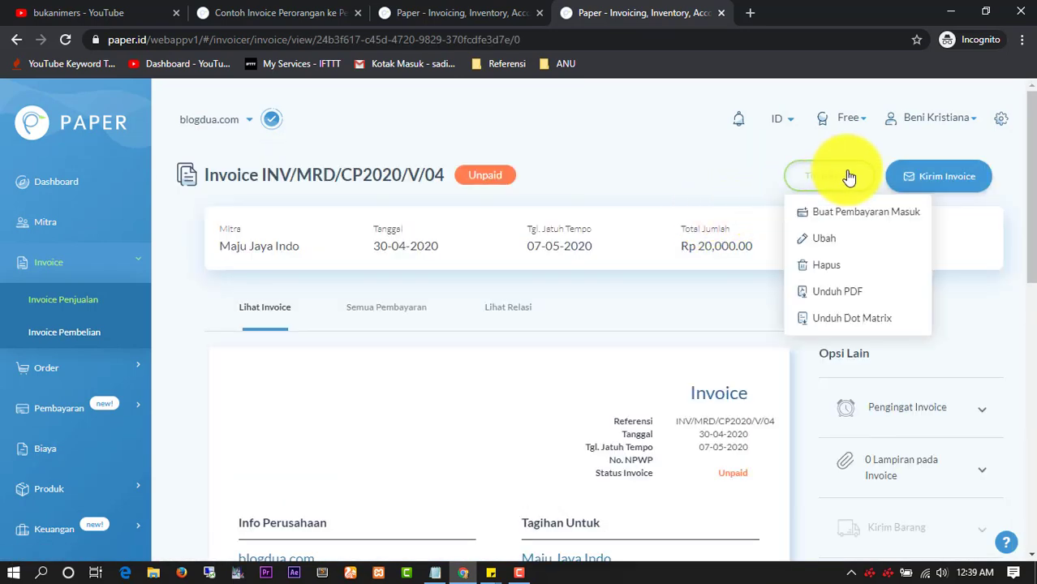
click(836, 293)
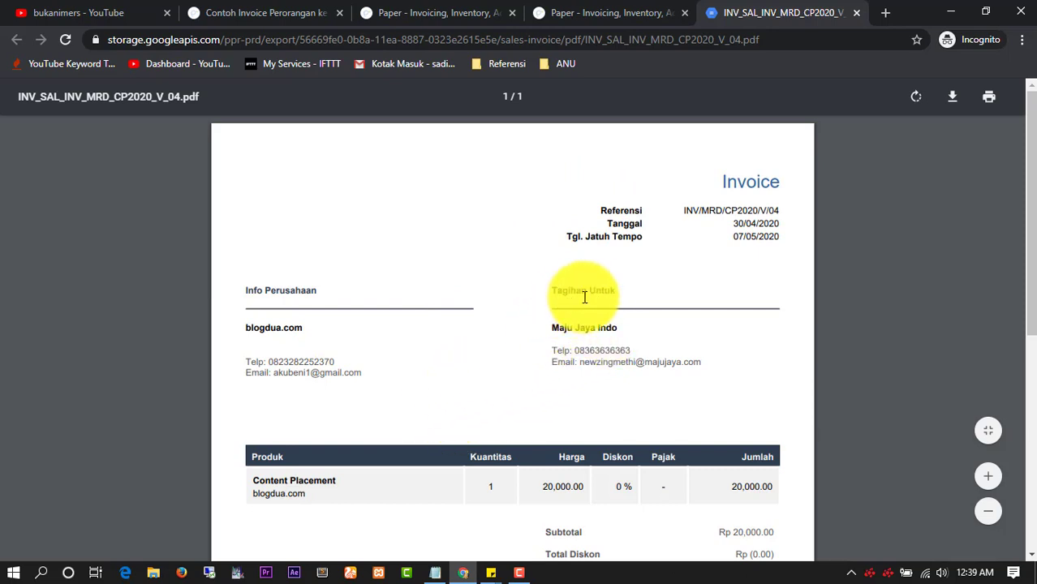
Save INV_SAL_INV_MRD_CP2020_V_04.pdf to the computer and open the downloaded copy
click(953, 98)
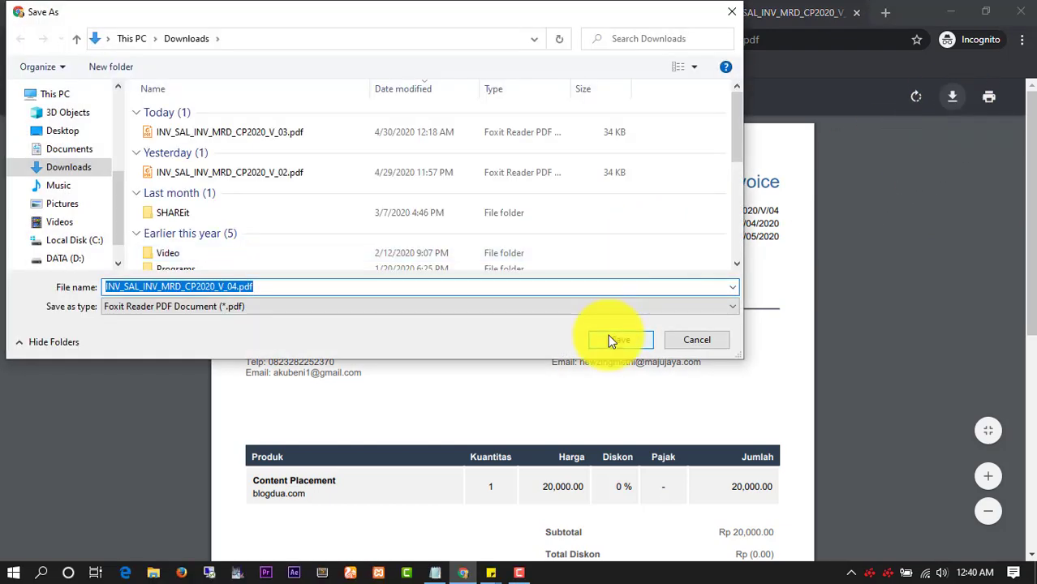
click(618, 340)
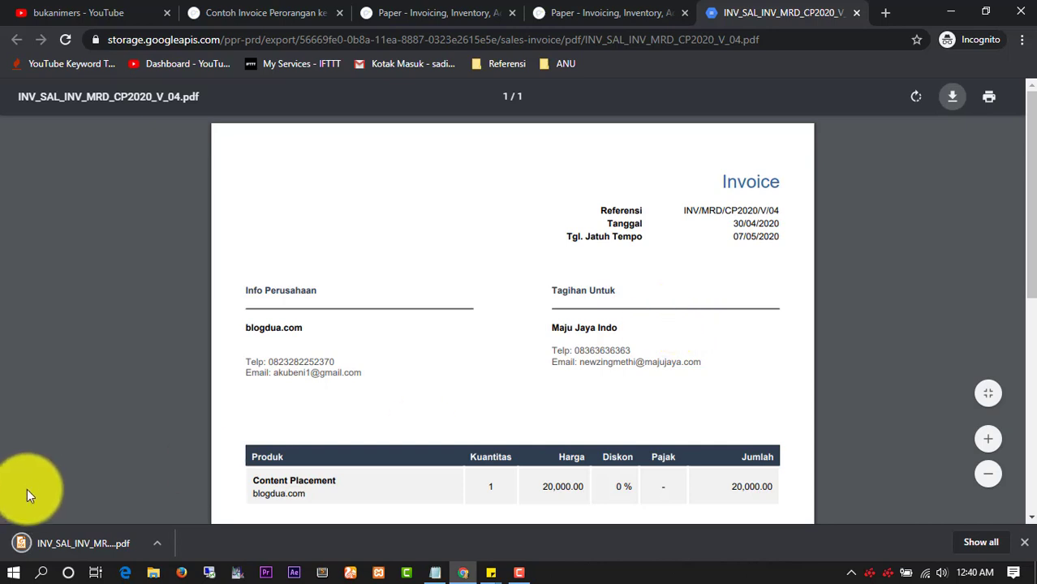
click(51, 542)
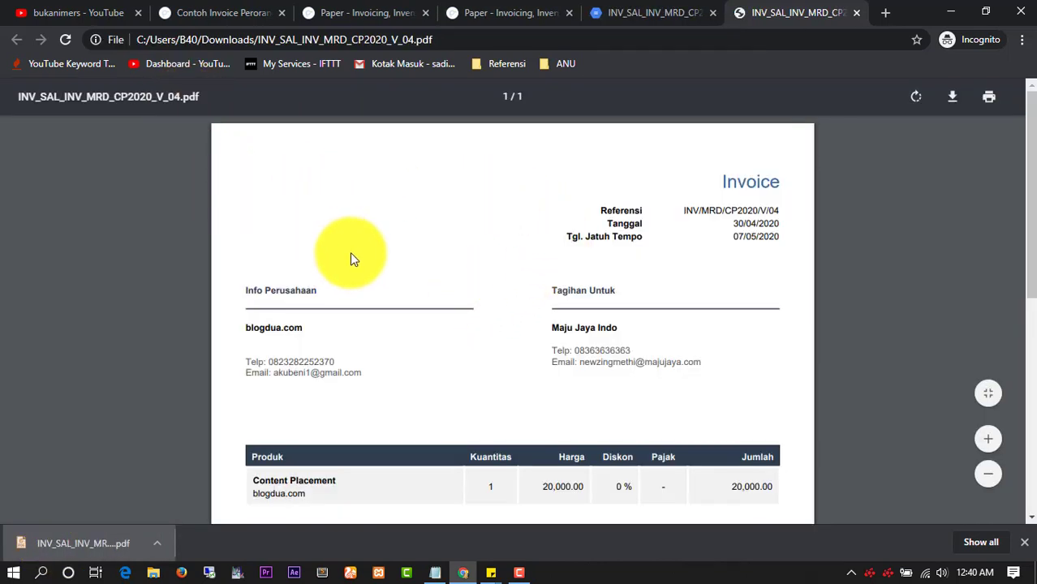
Review the PDF, highlighting customer name Maju Jaya Indo, then bring the Notepad outline forward
scroll(349, 254, down, 5)
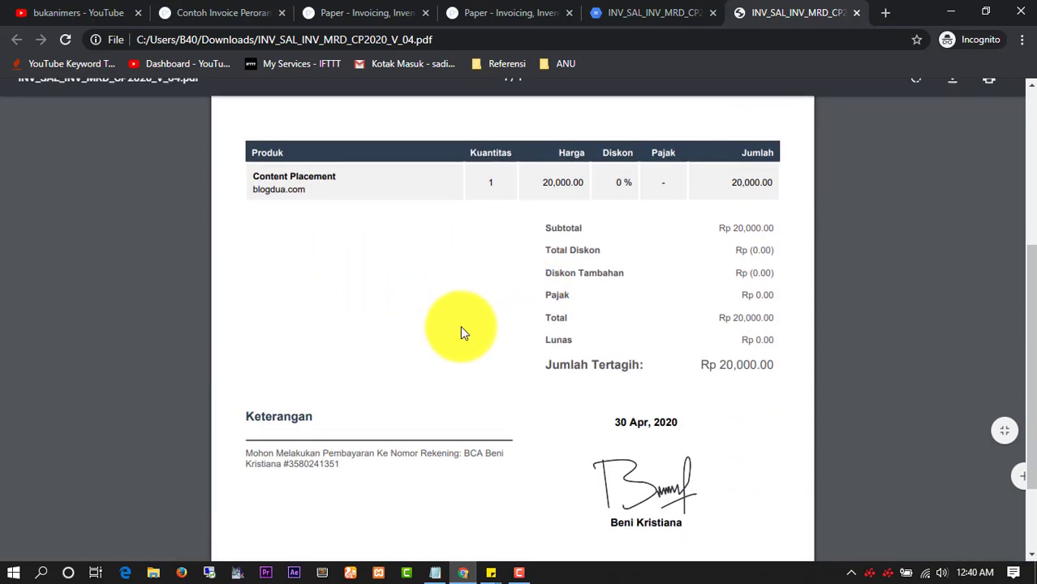
scroll(461, 332, up, 4)
scroll(461, 332, up, 1)
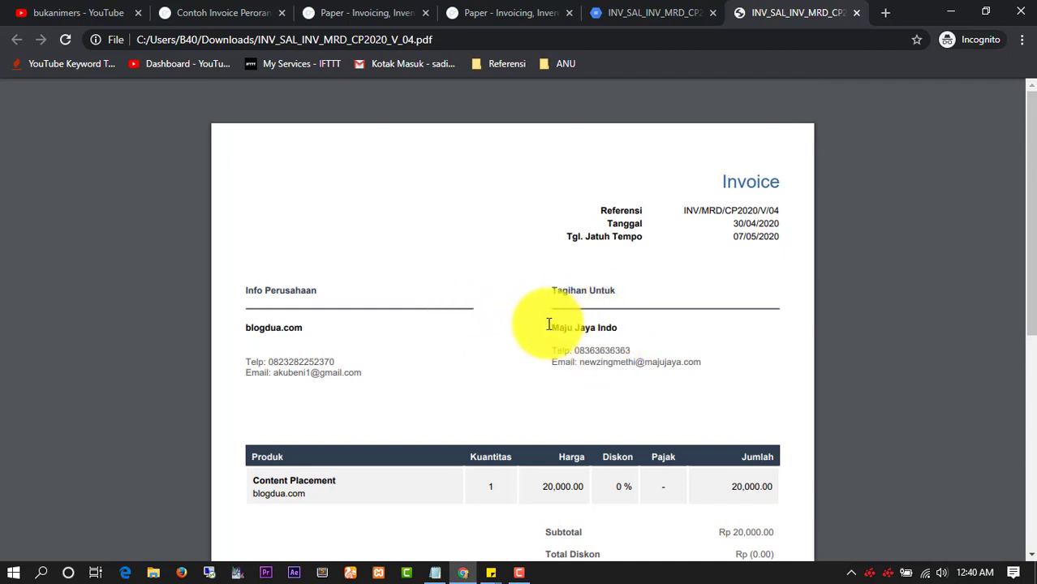
drag(548, 324, 621, 327)
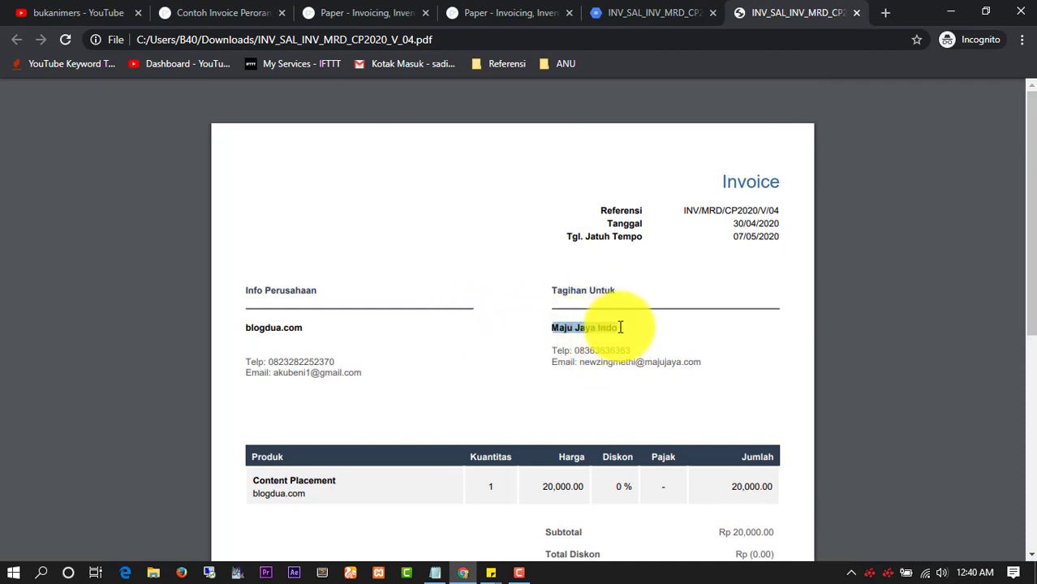
click(610, 332)
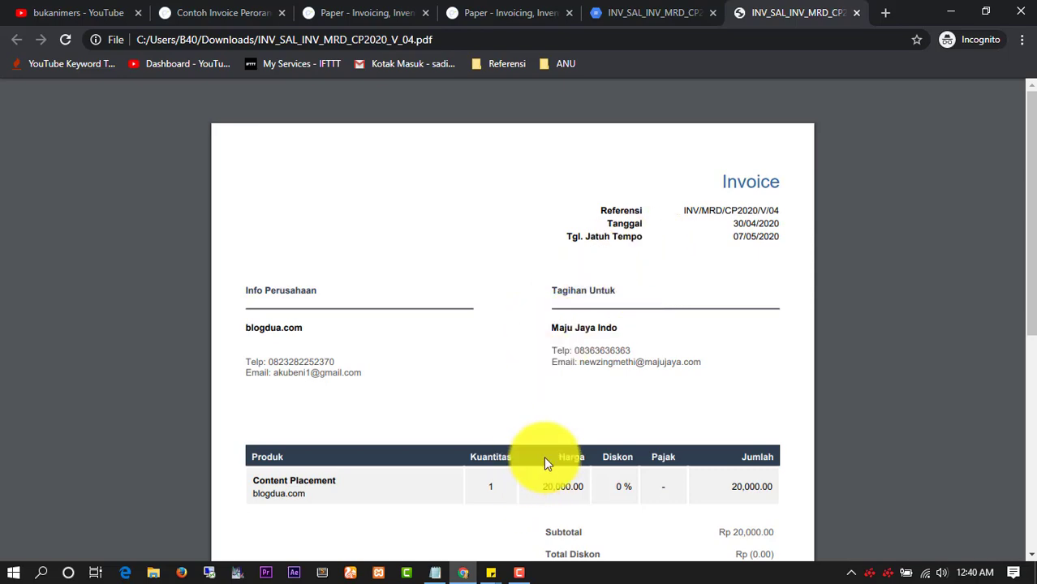
click(432, 574)
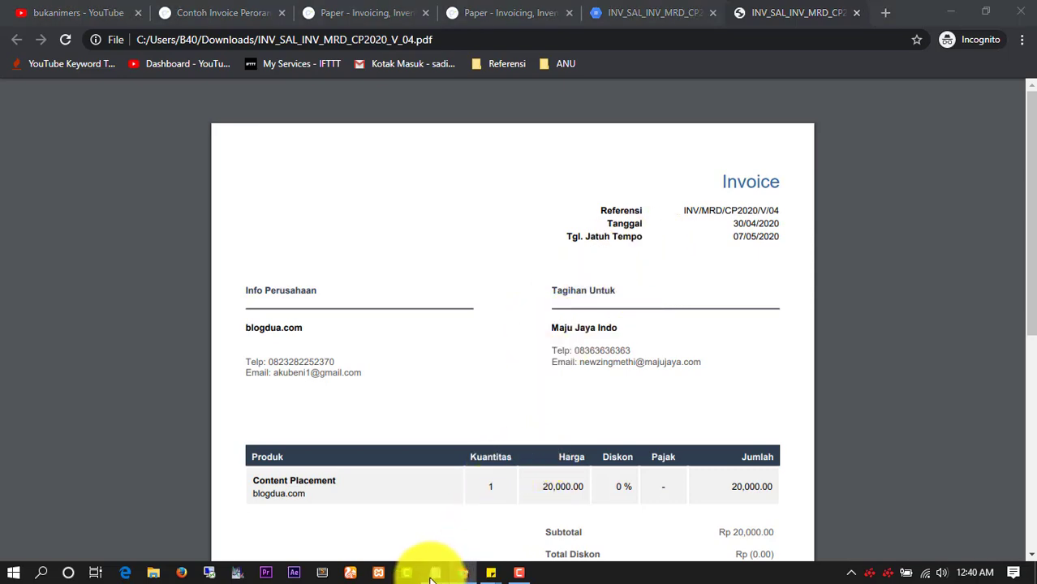
Place the caret in the Notepad outline, then return to the Paper.id invoice page
click(377, 326)
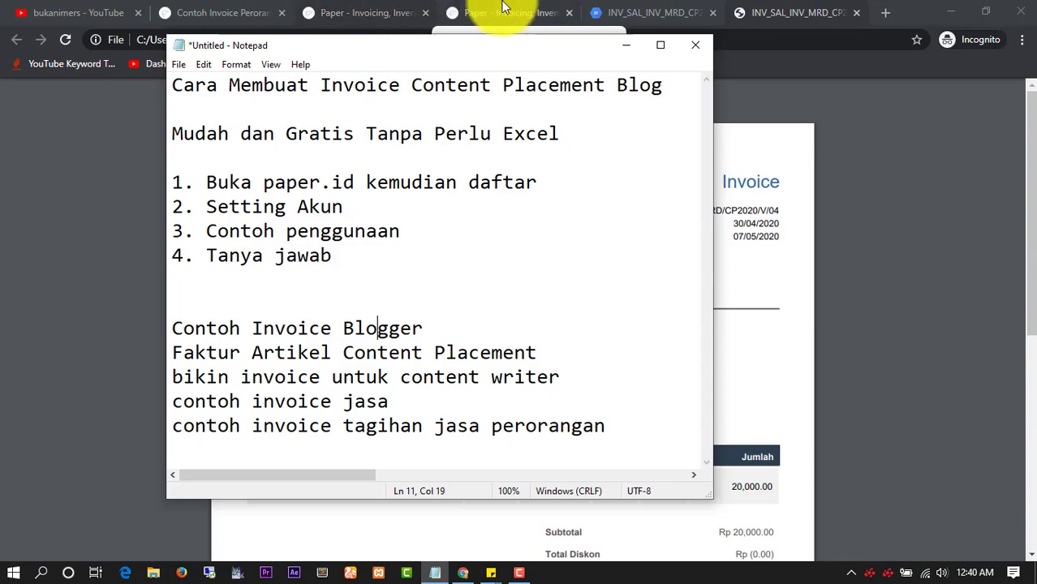
click(479, 11)
In Atur Profil Perusahaan, replace Nama Perusahaan blogdua.com with blogindo.com and save with Simpan Pengaturan
click(236, 122)
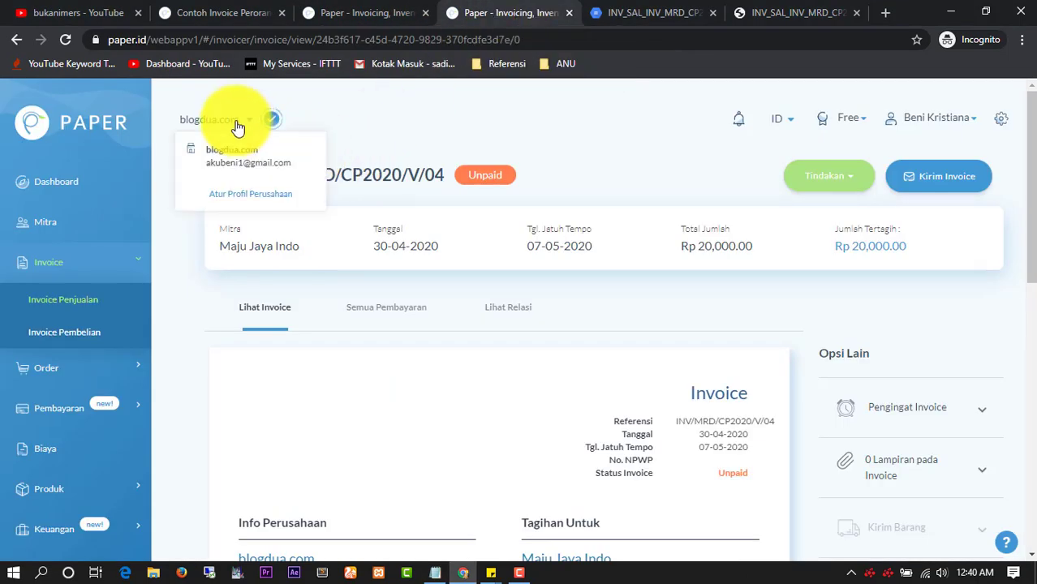
click(252, 193)
scroll(318, 237, down, 3)
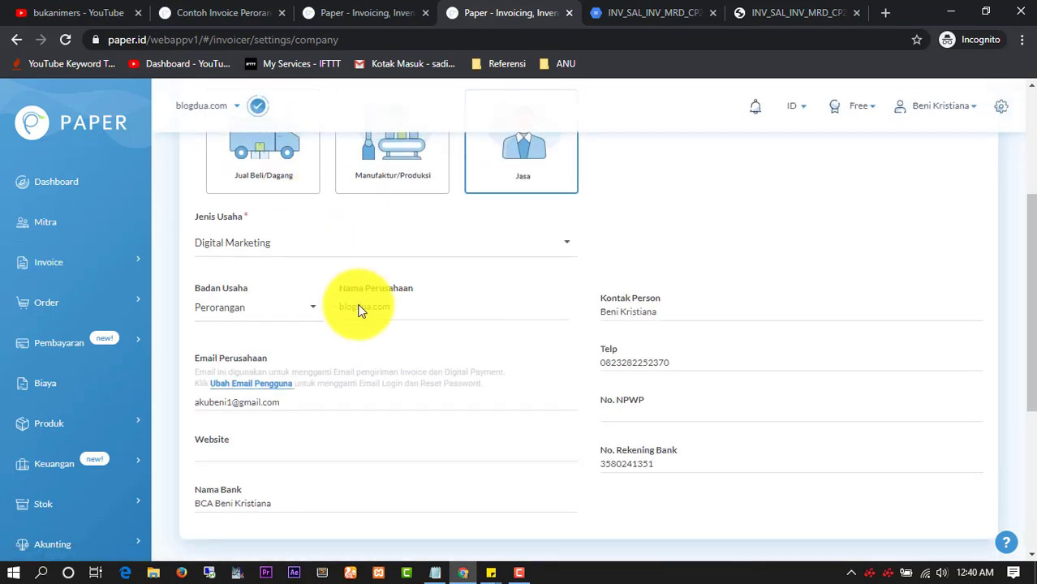
triple_click(376, 305)
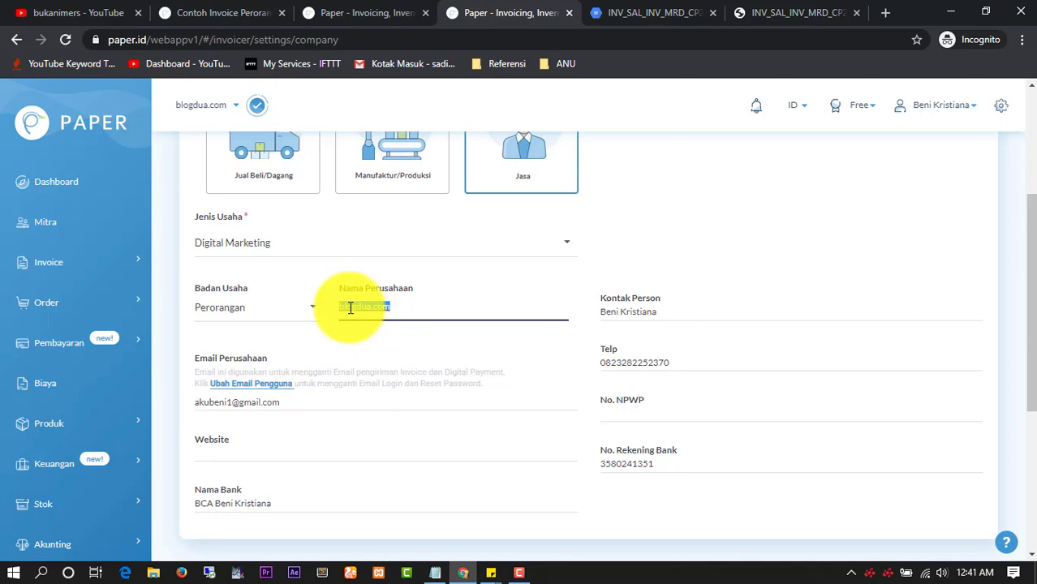
text(b)
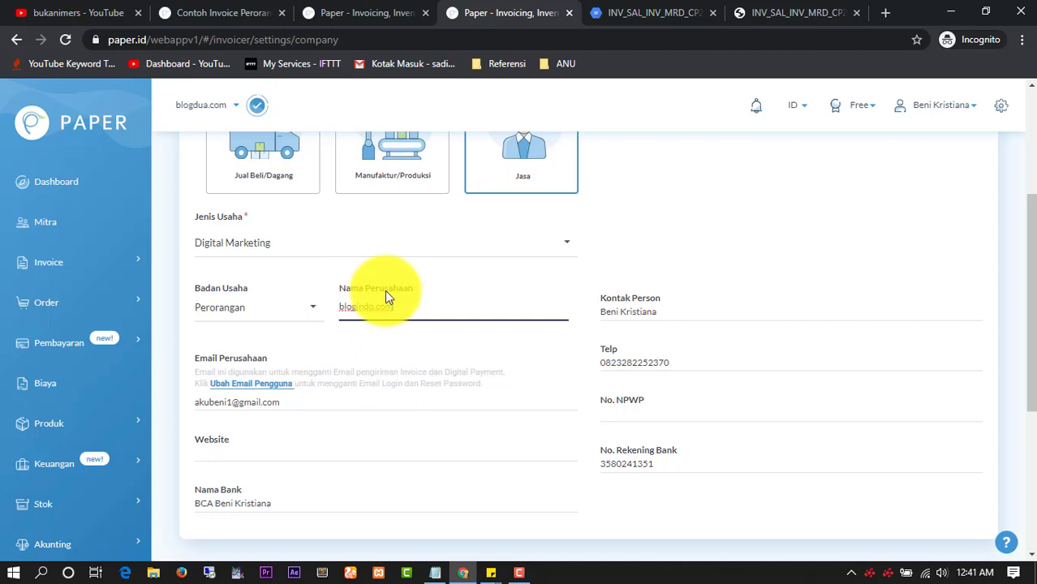
scroll(614, 339, down, 4)
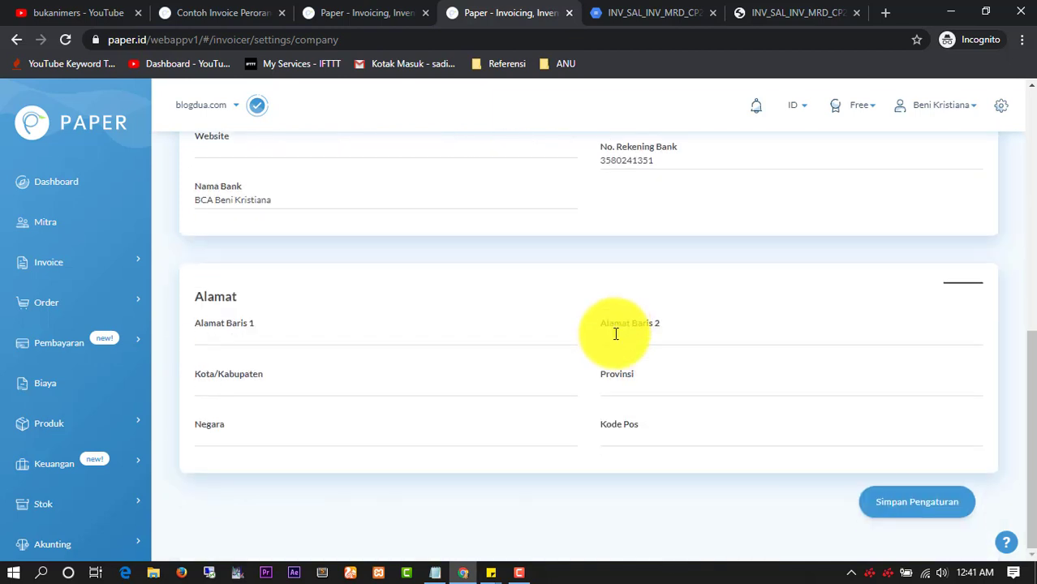
click(887, 507)
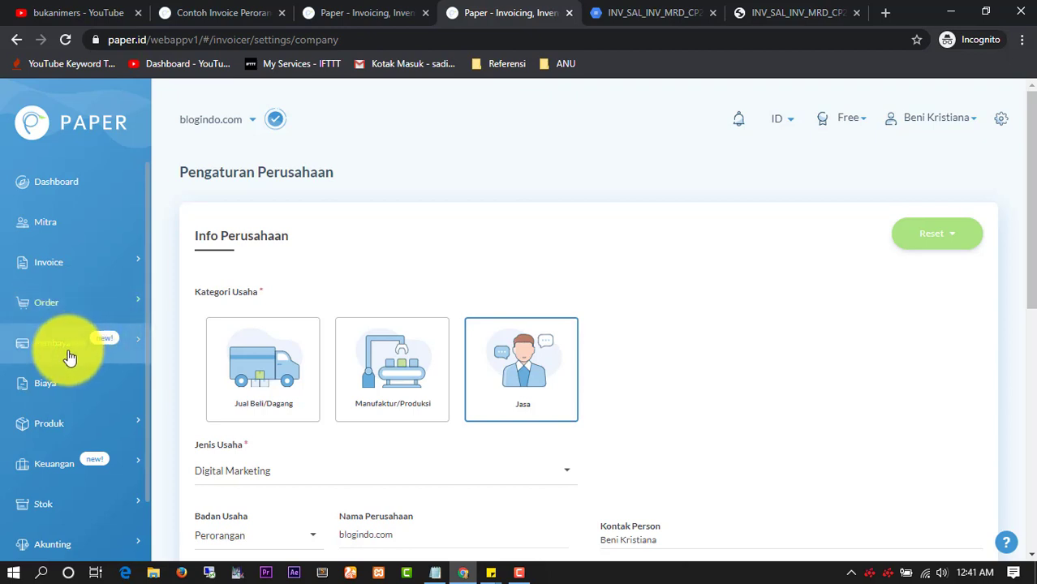
Start a new sales invoice from Invoice > Invoice Penjualan with Buat Invoice Baru
click(76, 272)
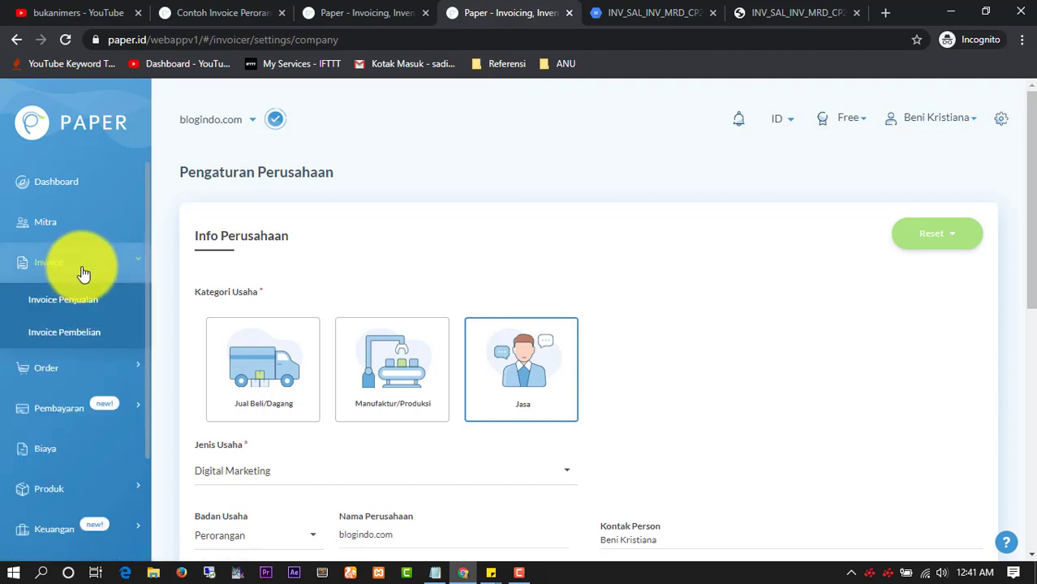
click(87, 302)
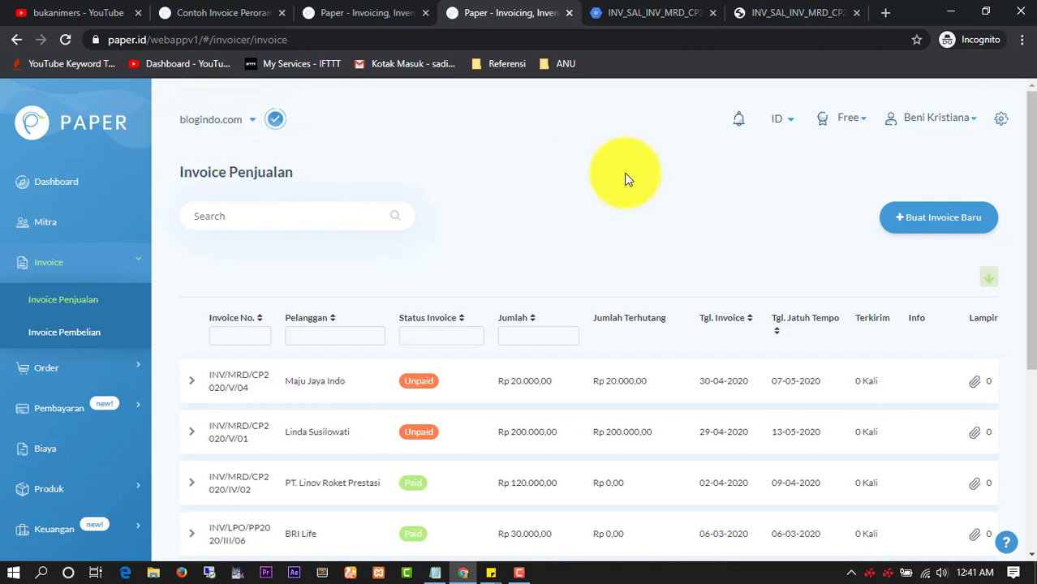
click(933, 216)
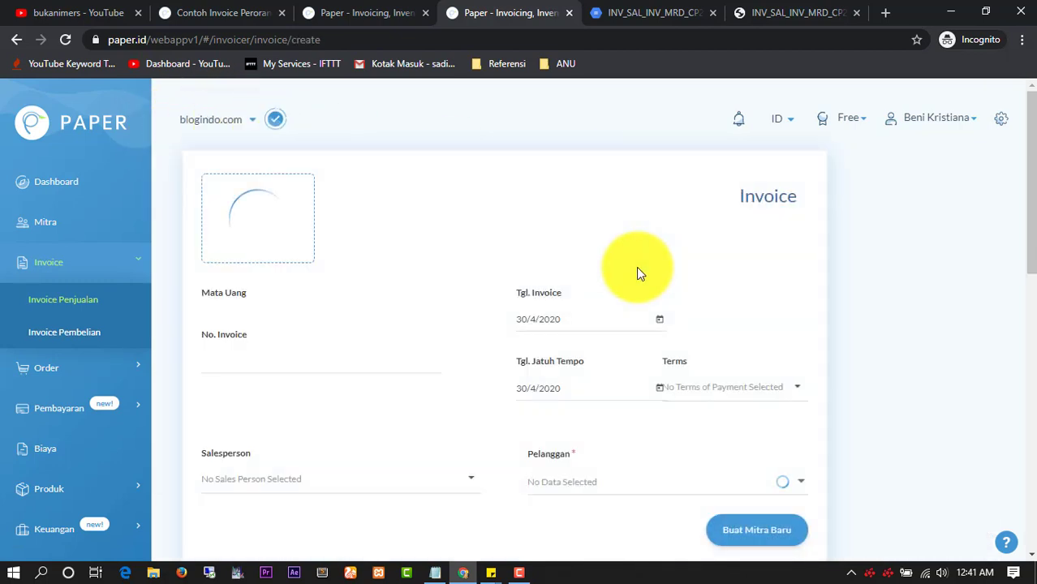
Confirm the invoice's company info reads blogindo.com, then bring the Notepad outline forward
scroll(636, 266, down, 4)
scroll(633, 274, down, 1)
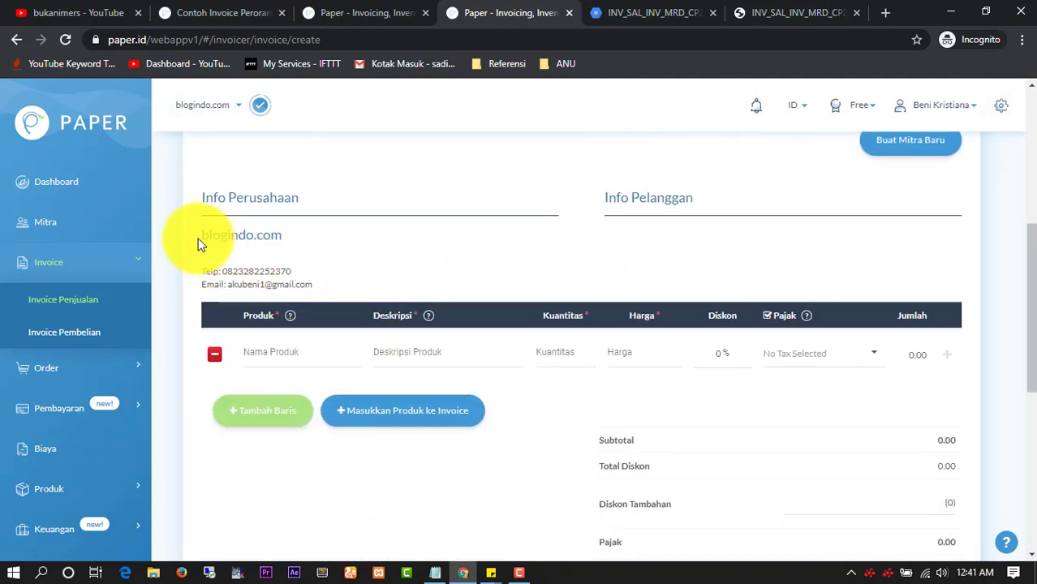
drag(199, 237, 308, 240)
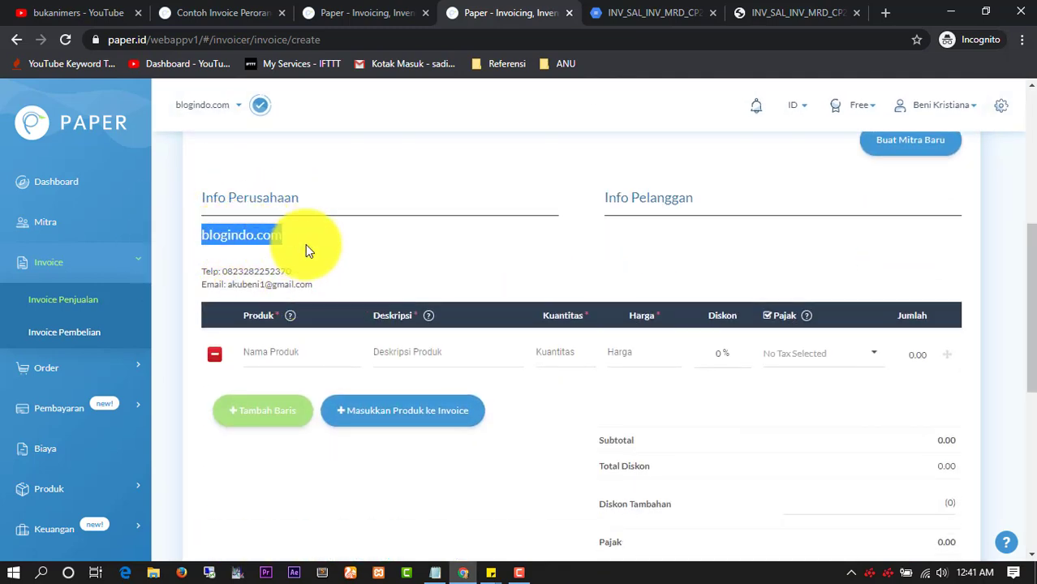
click(279, 243)
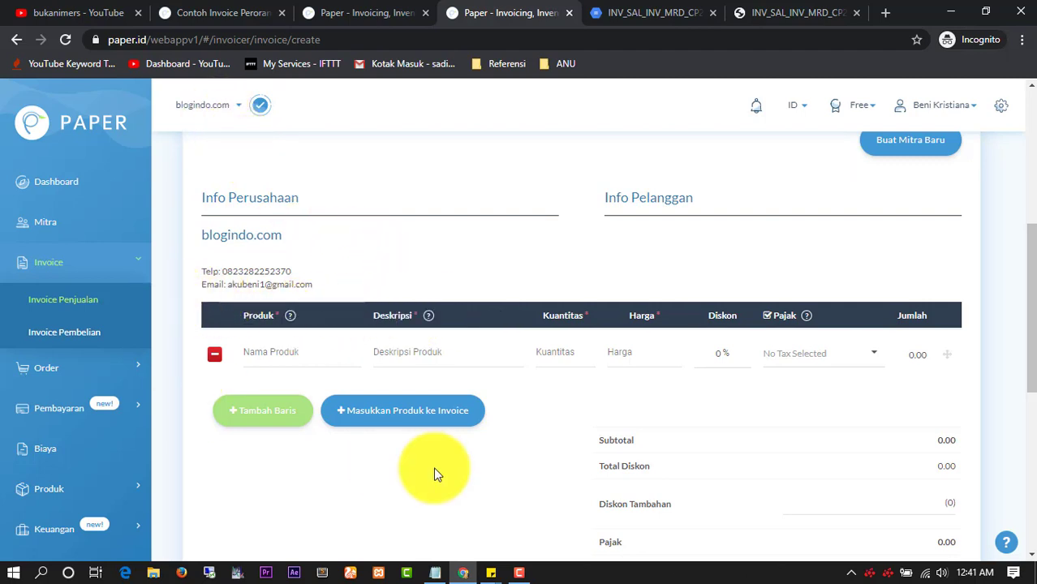
click(435, 573)
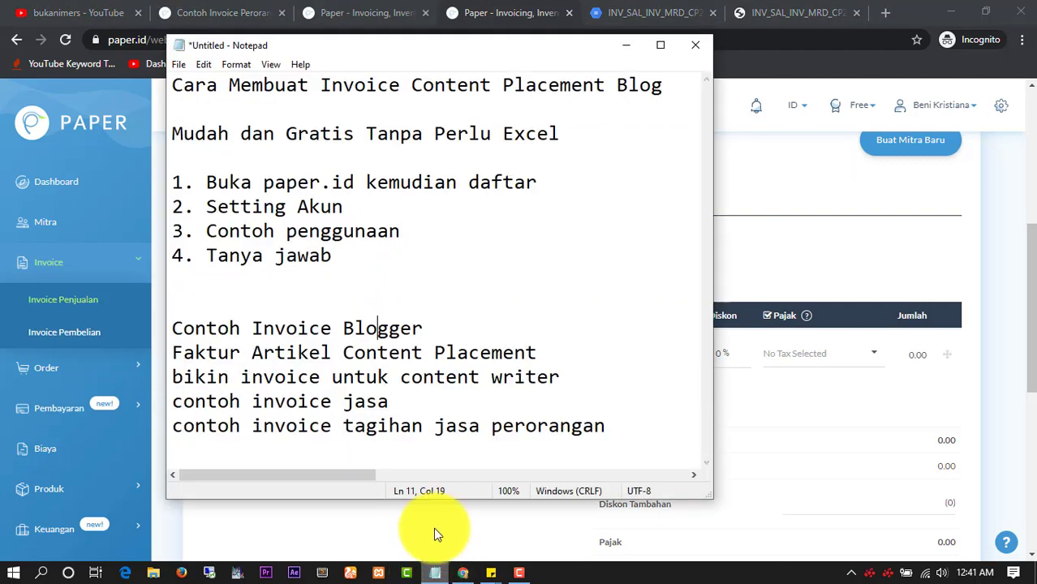
click(401, 378)
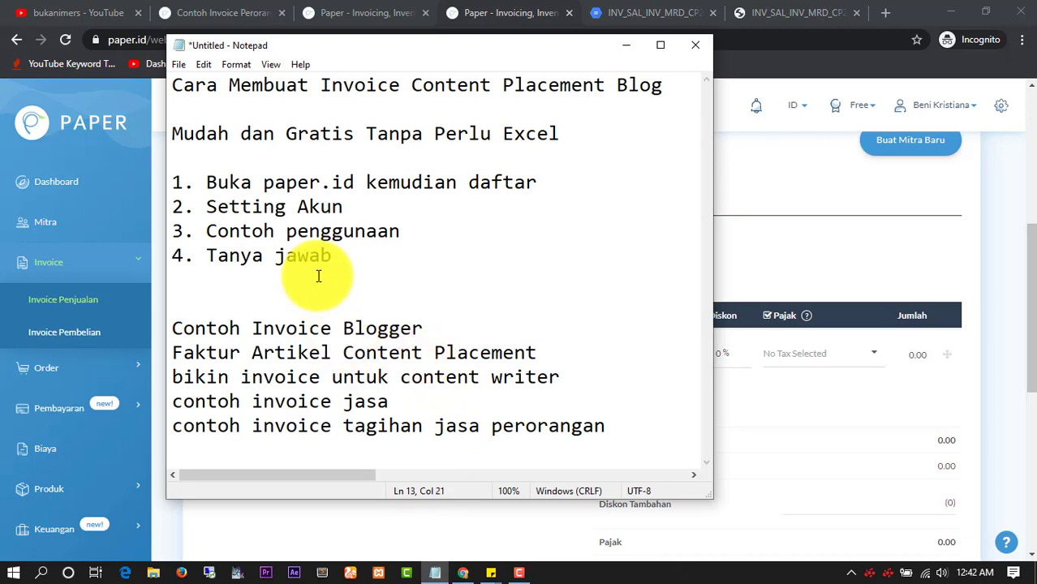